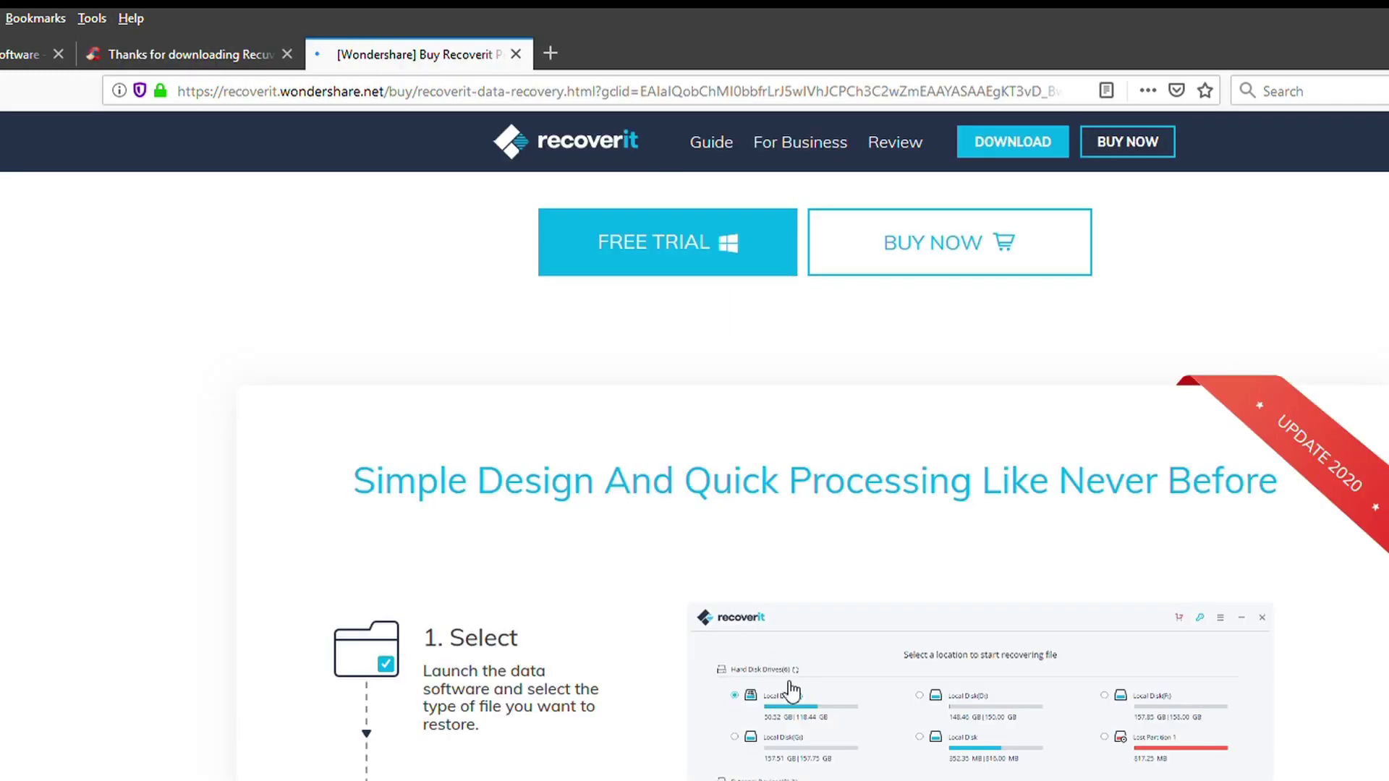
# - Examine the Wondershare Recoverit Data Recovery product page, including its recovery steps, supported file types and trial and purchase options
pyautogui.scroll(-12, 760, 769)
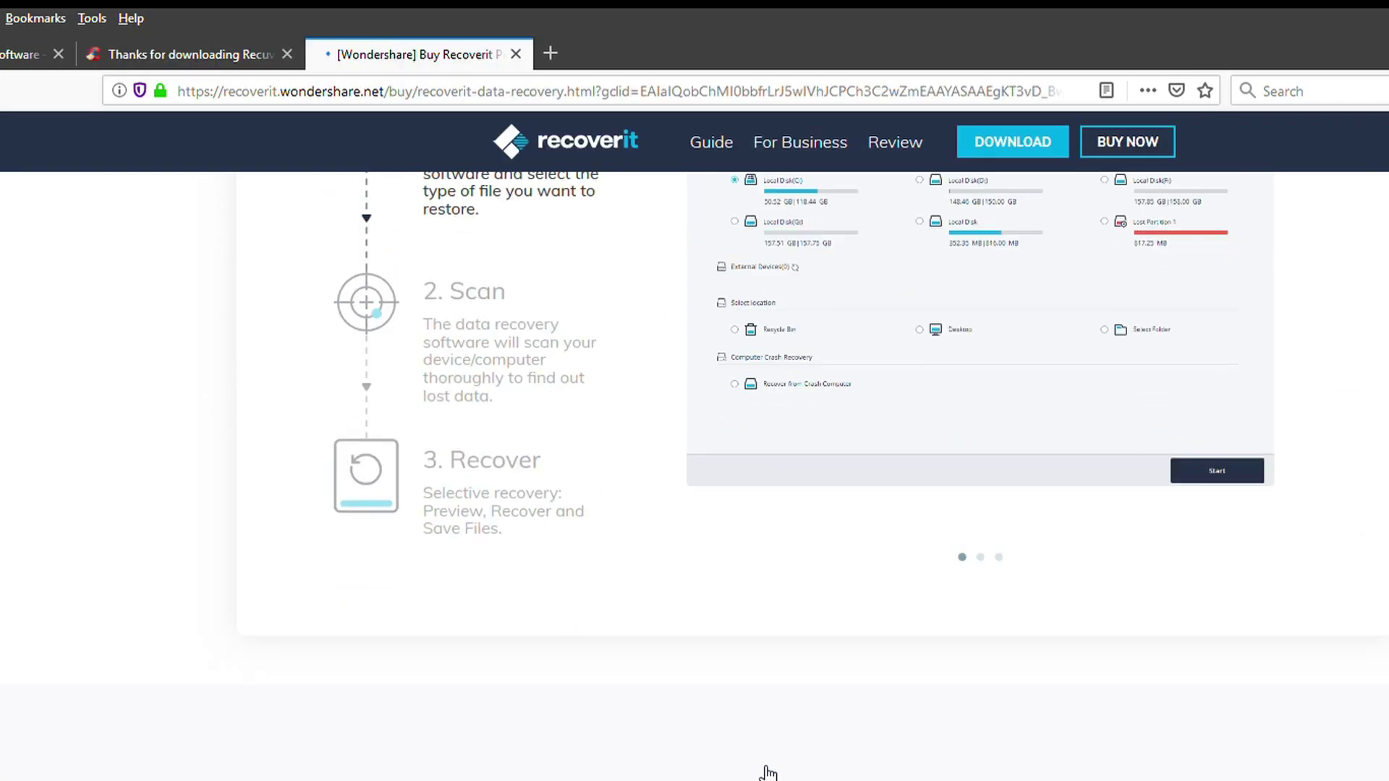
pyautogui.scroll(12, 831, 776)
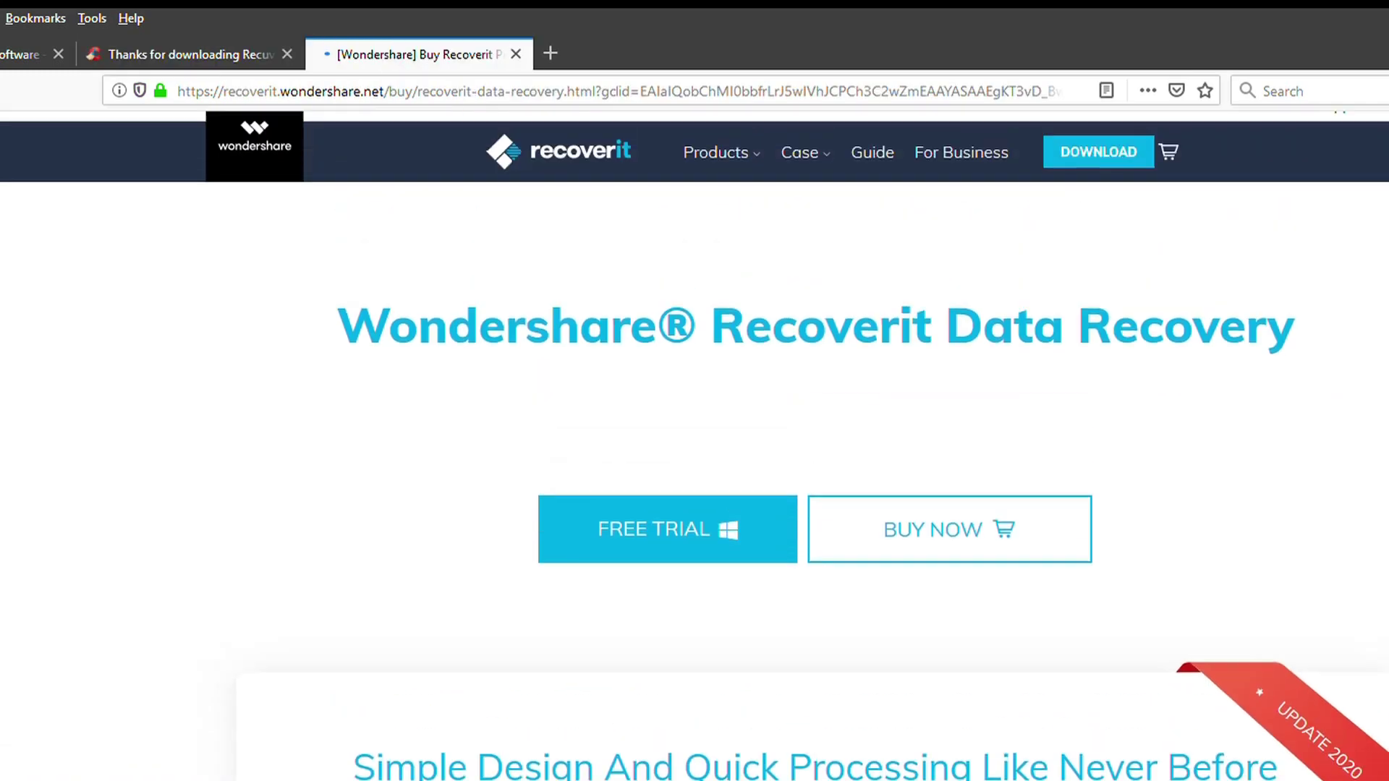
pyautogui.click(600, 91)
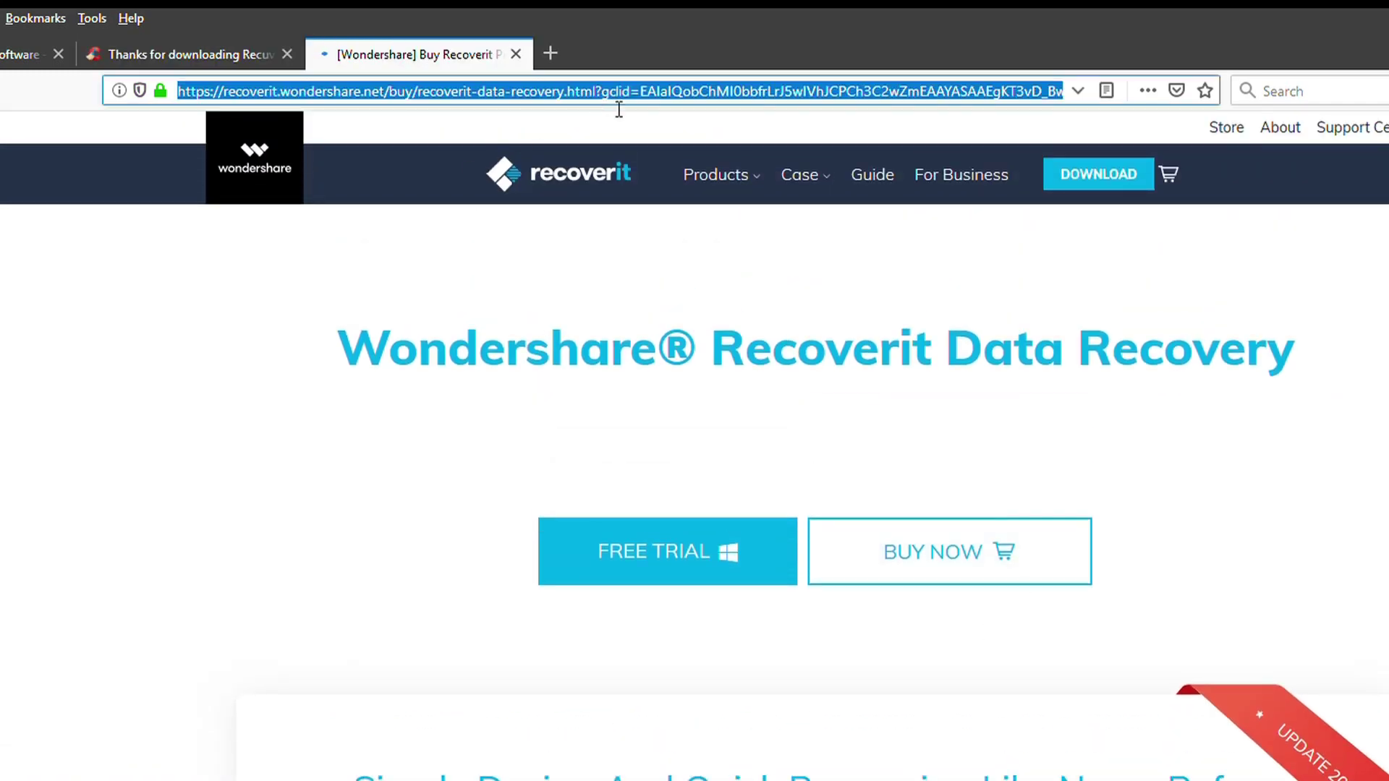
pyautogui.click(1178, 519)
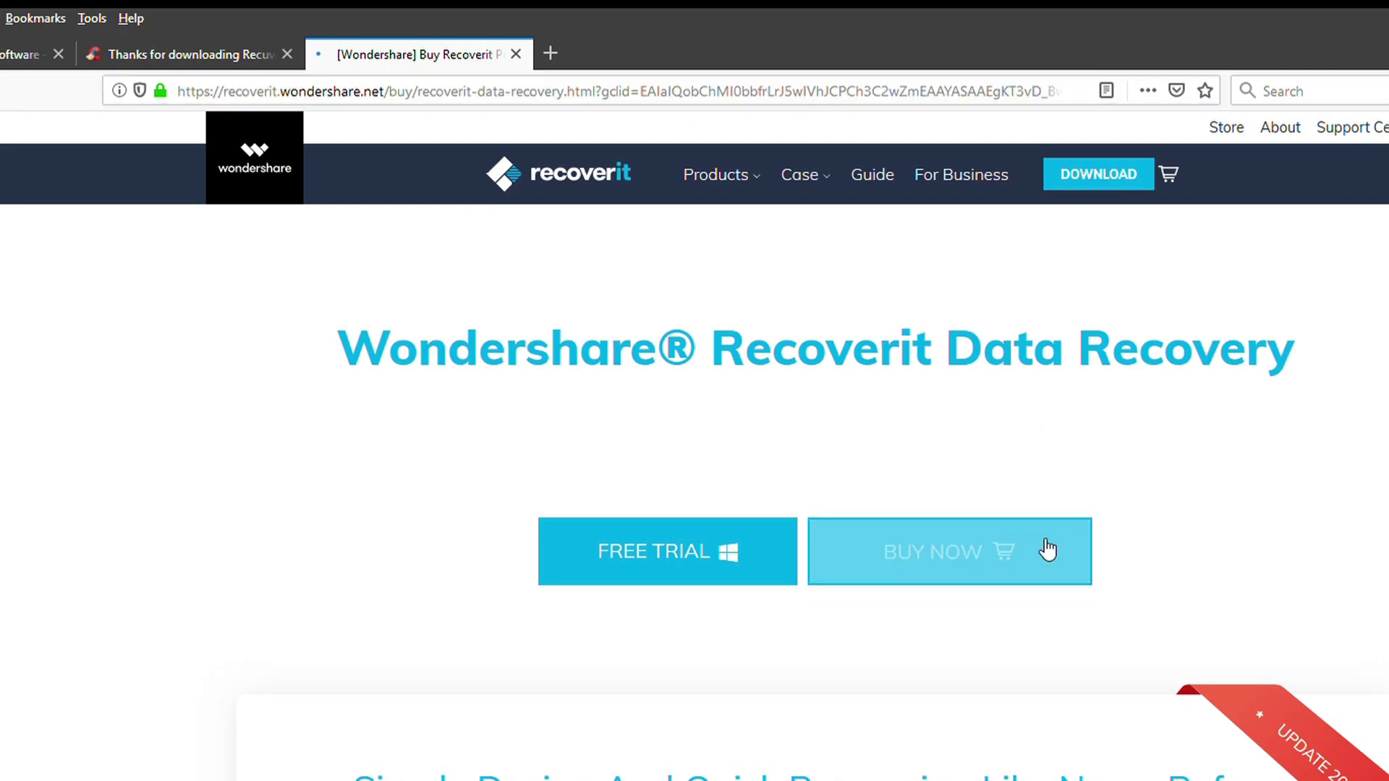
pyautogui.scroll(-12, 707, 604)
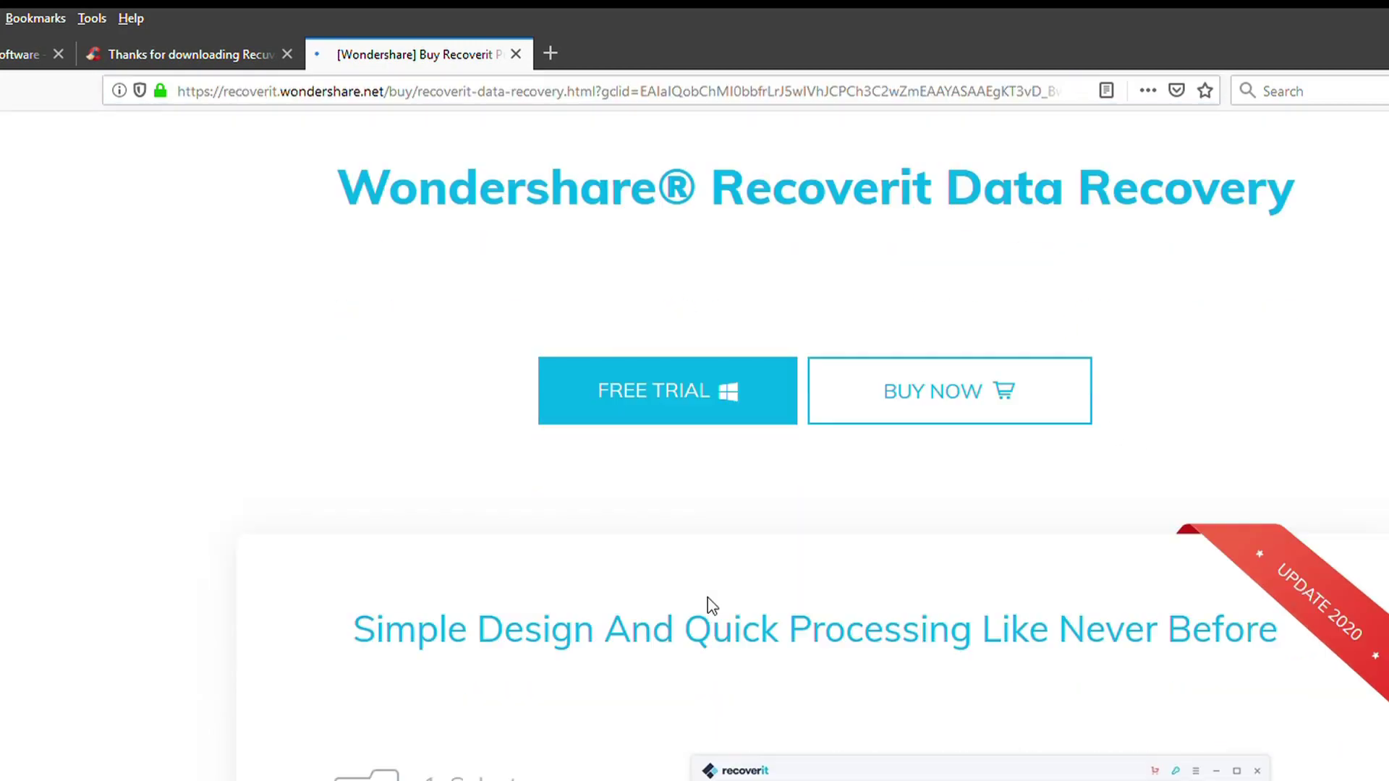
pyautogui.scroll(-15, 717, 607)
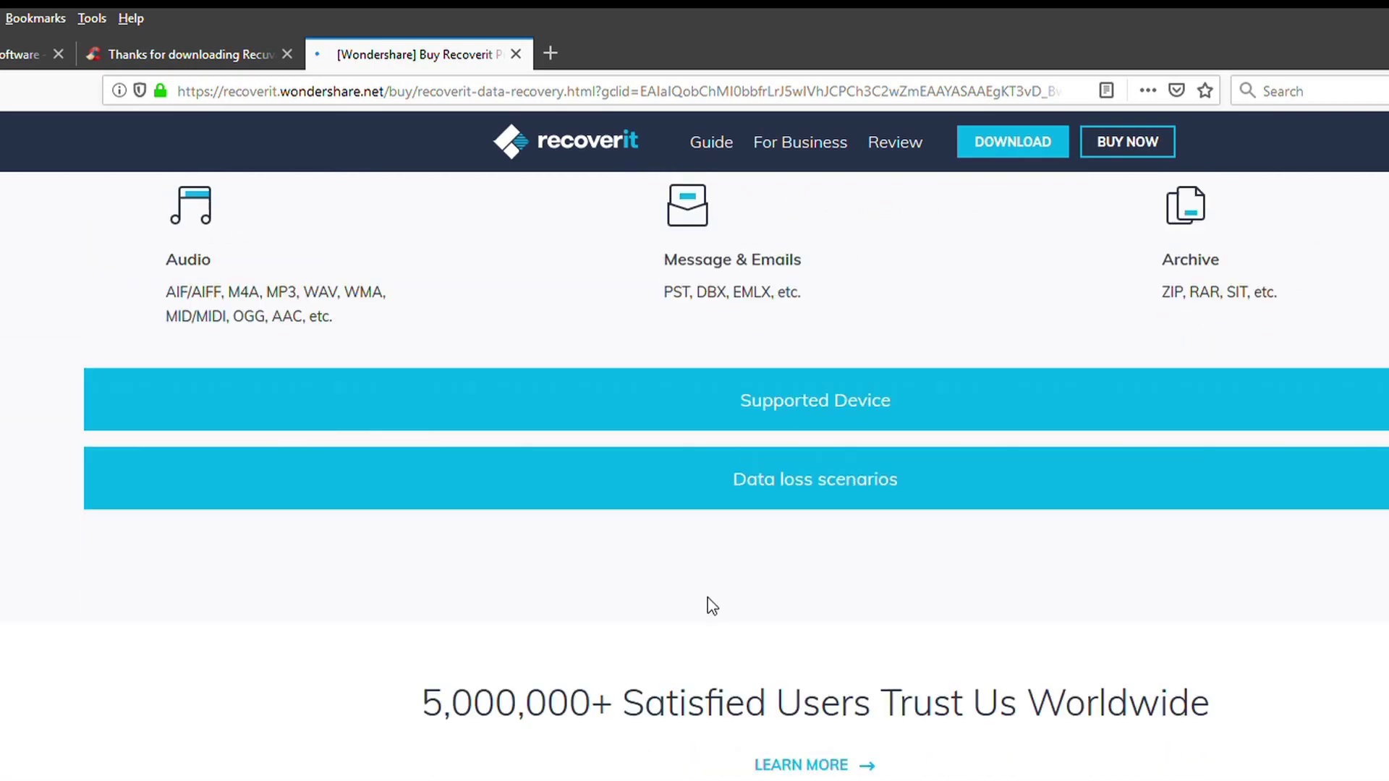
pyautogui.scroll(15, 709, 605)
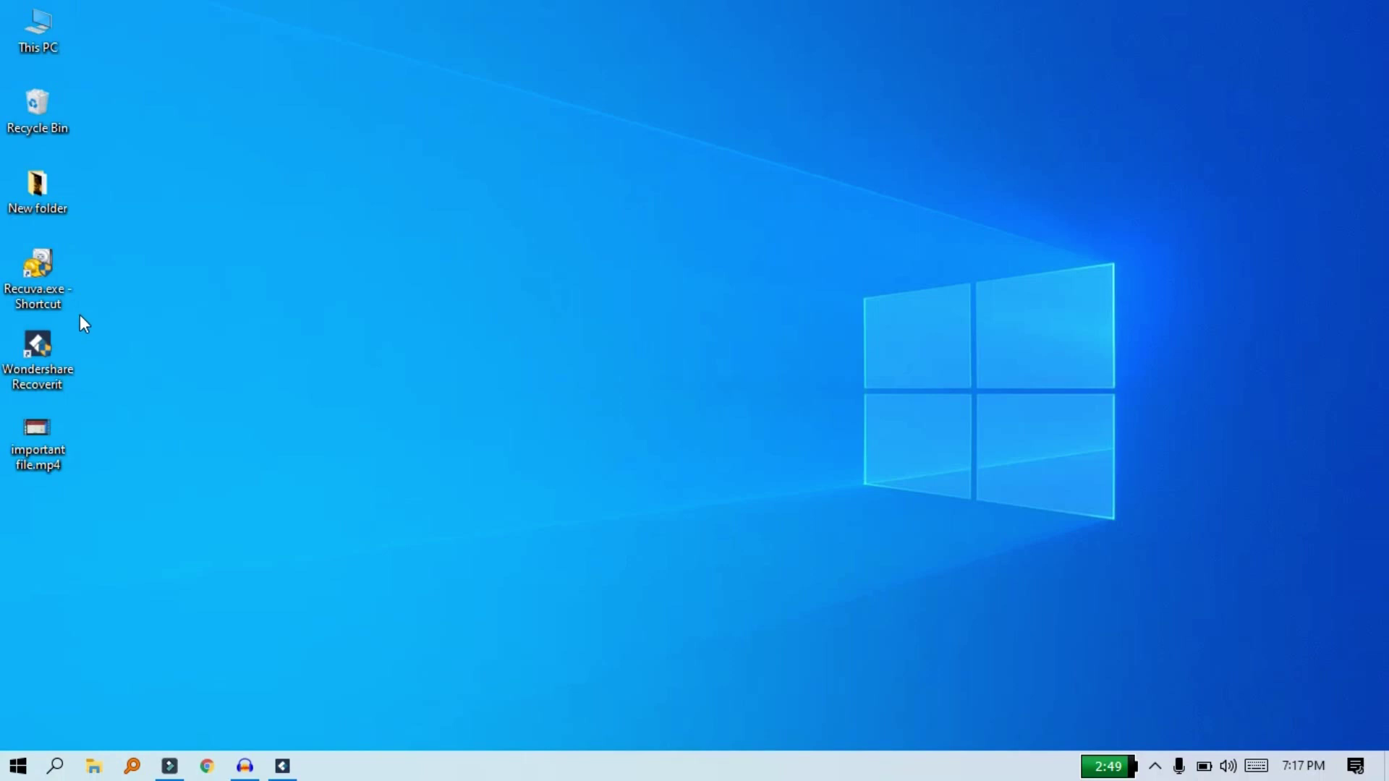
# - Launch Recuva and set its recovery wizard to look for Video files
pyautogui.doubleClick(44, 277)
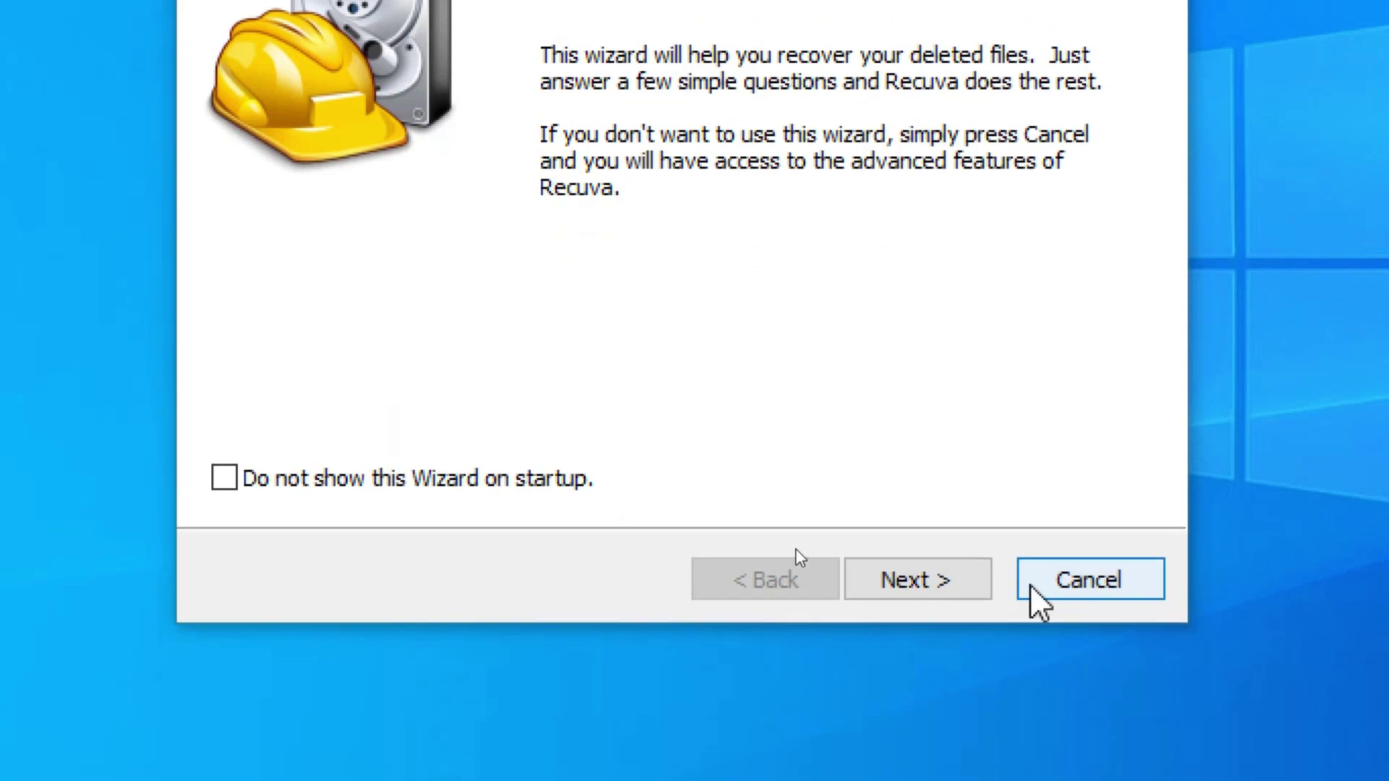
pyautogui.click(890, 687)
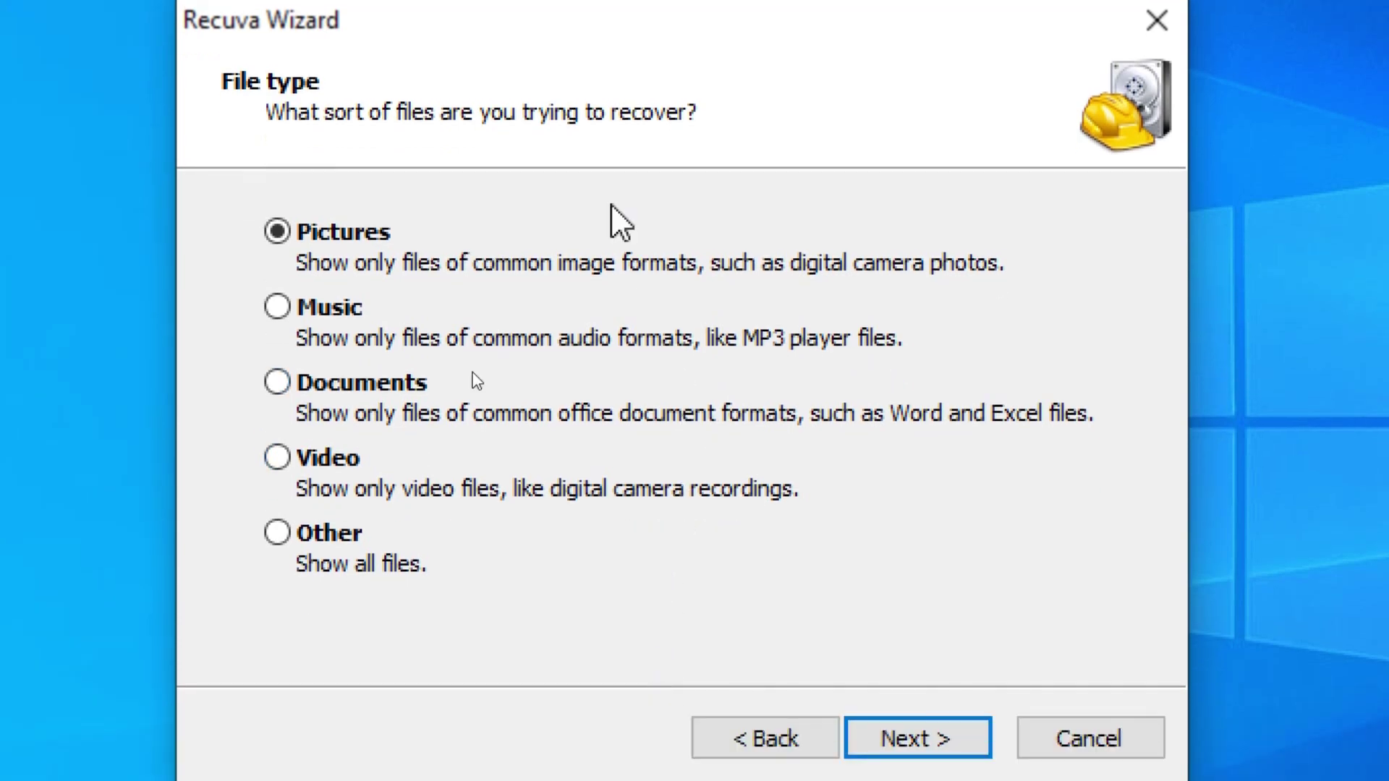
pyautogui.click(325, 457)
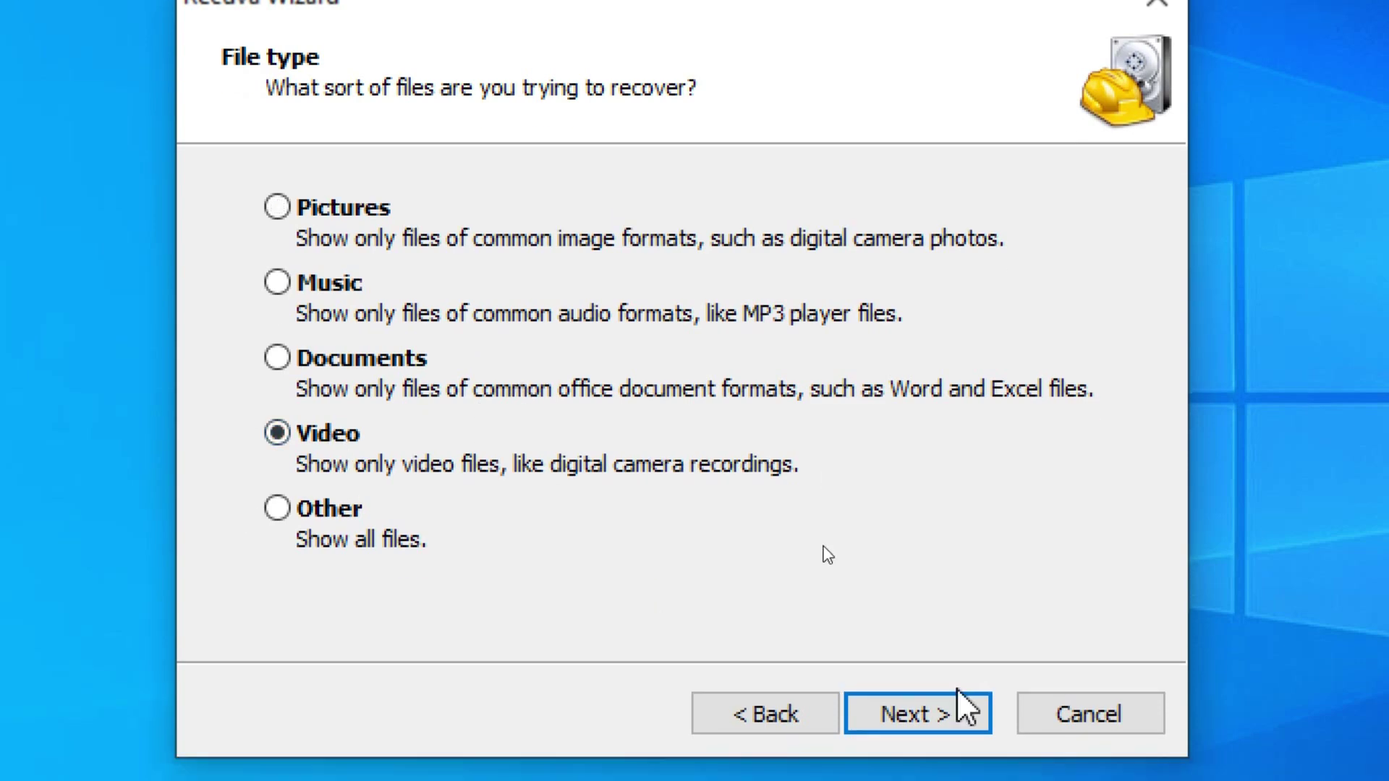
pyautogui.click(933, 738)
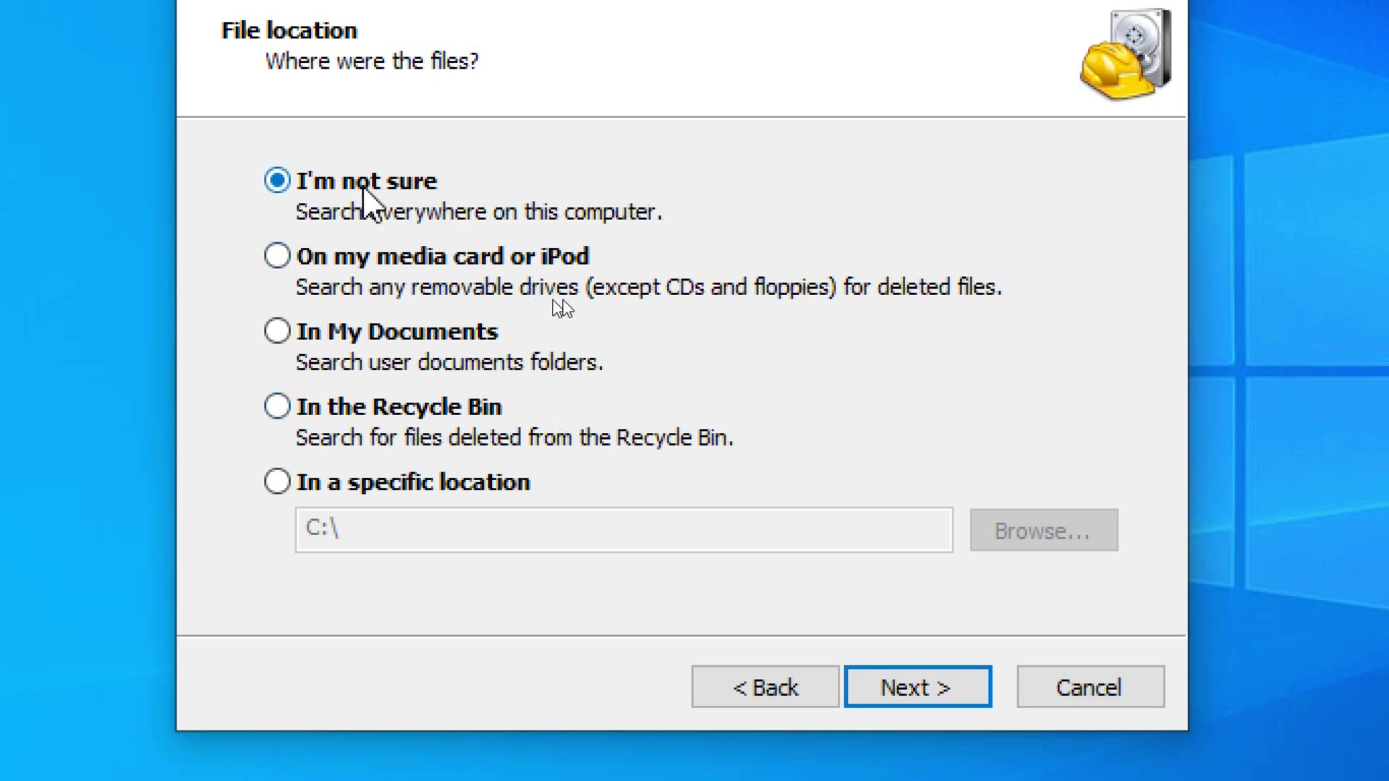
# - Set the file location to the Recycle Bin and start the search without Deep Scan
pyautogui.click(372, 406)
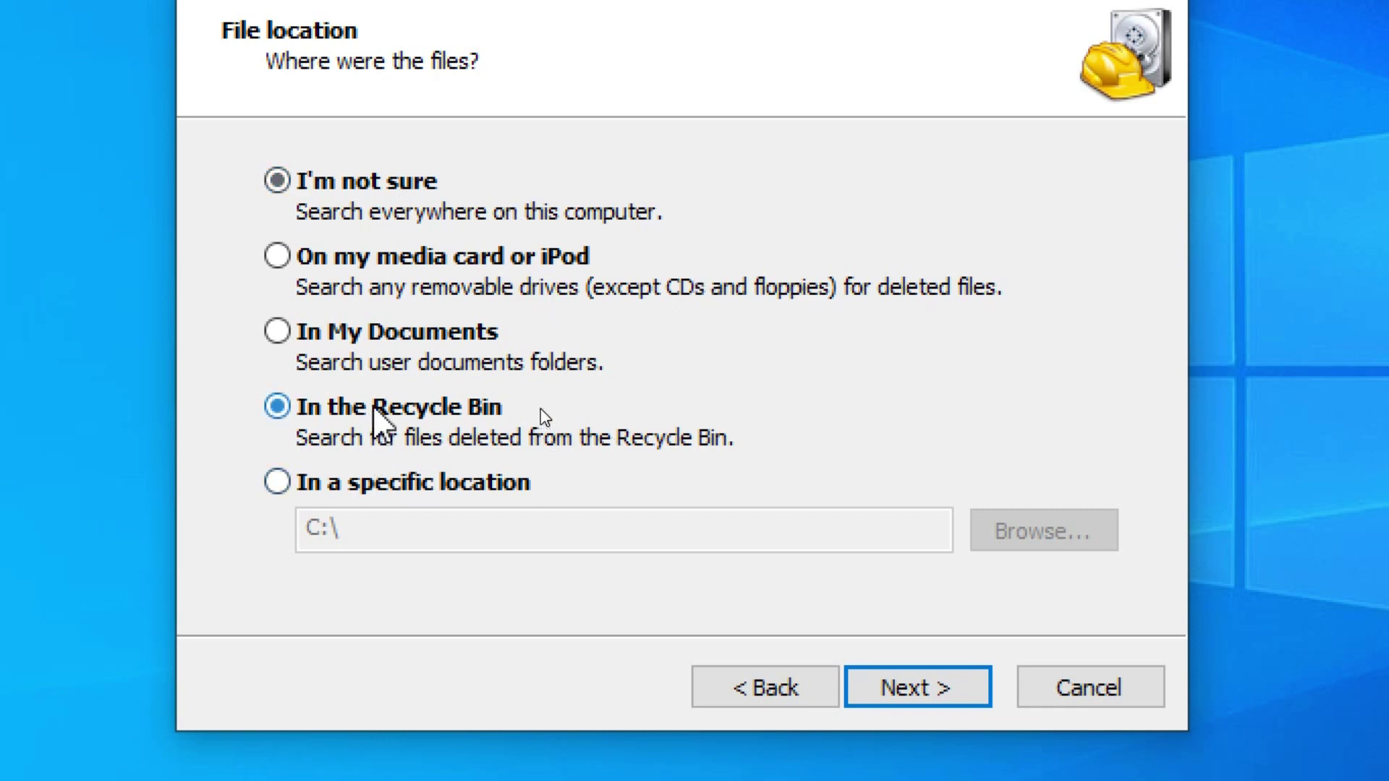
pyautogui.click(473, 470)
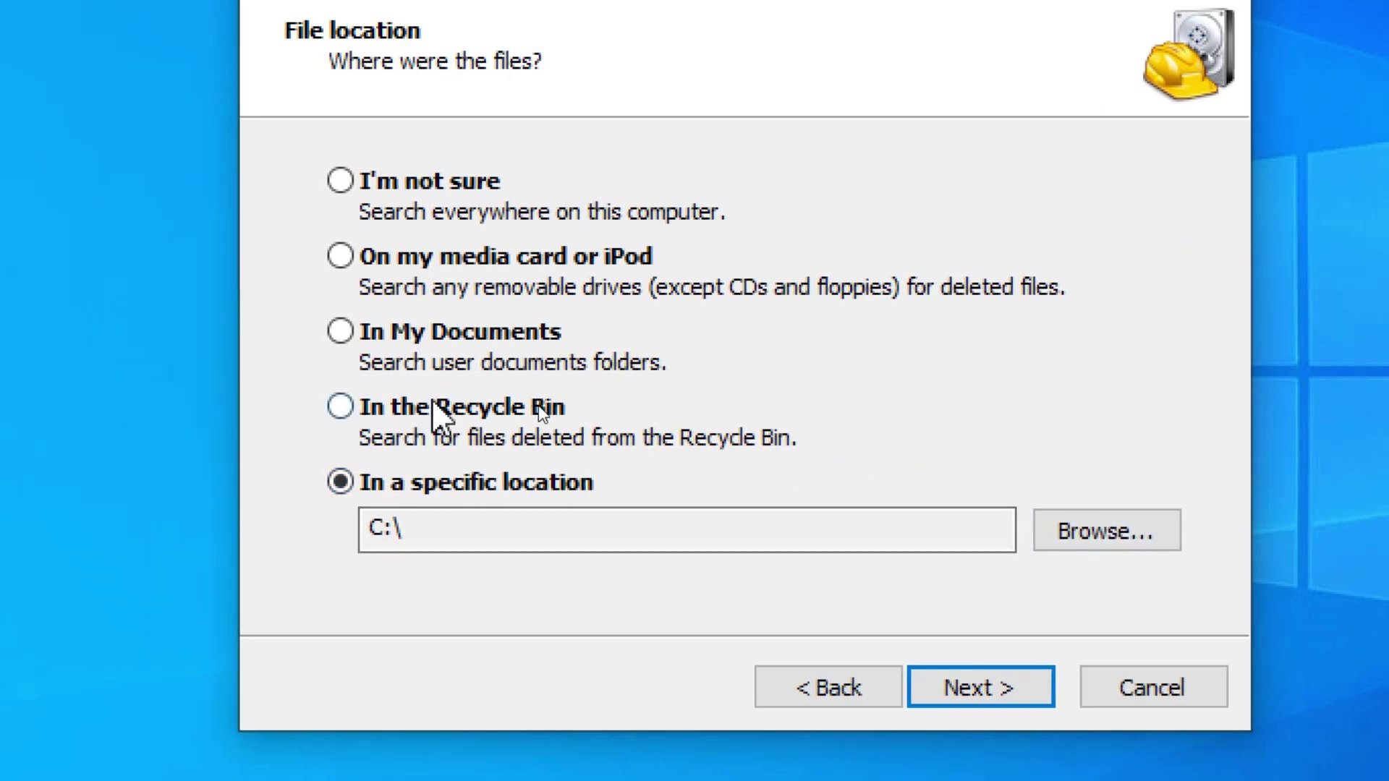
pyautogui.click(378, 411)
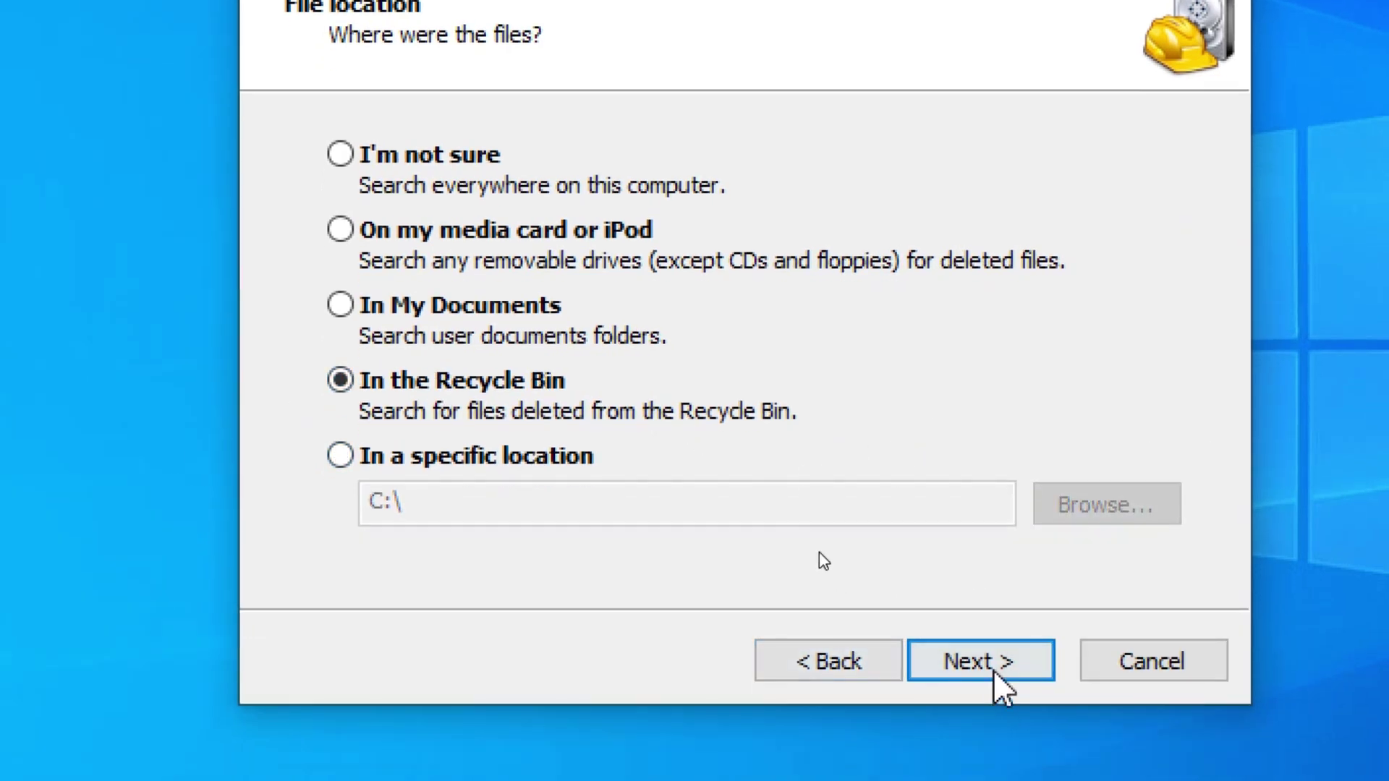
pyautogui.click(992, 693)
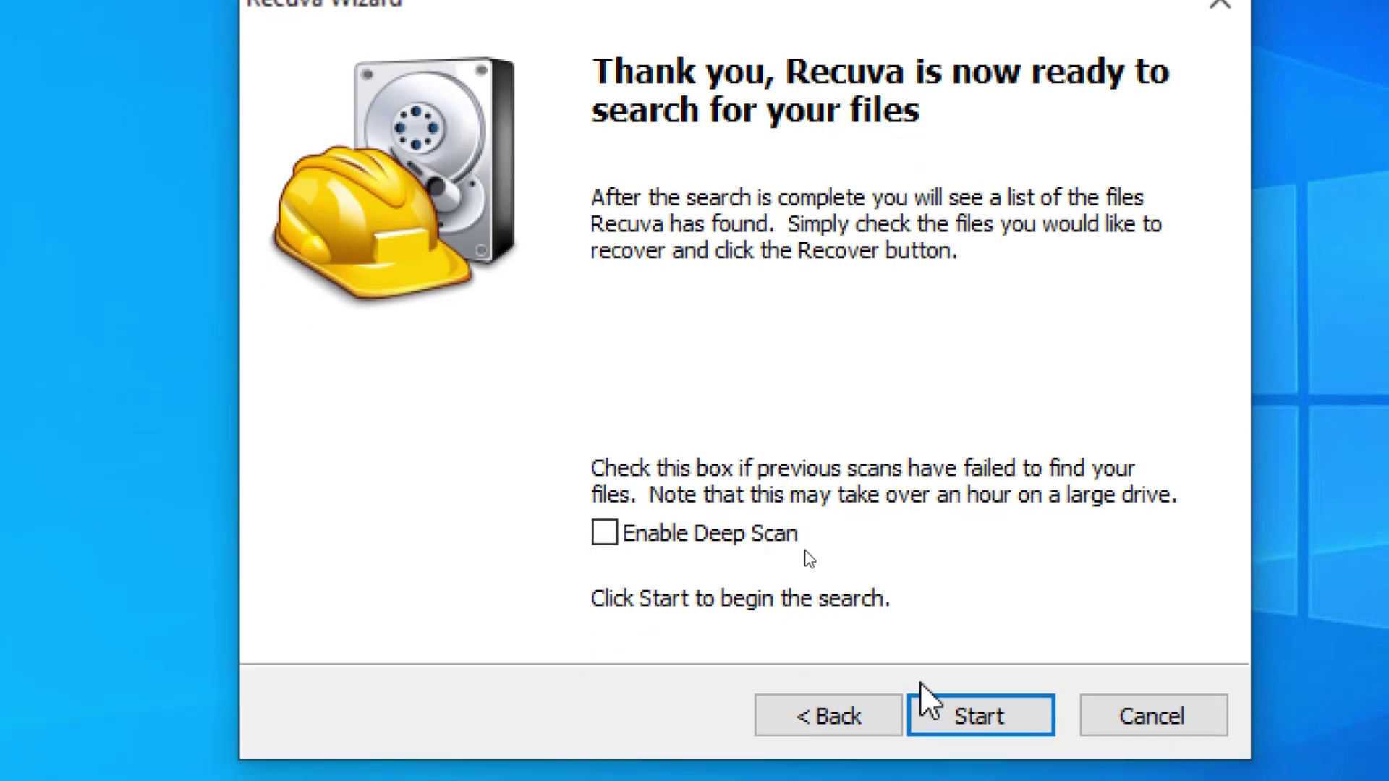
pyautogui.click(969, 681)
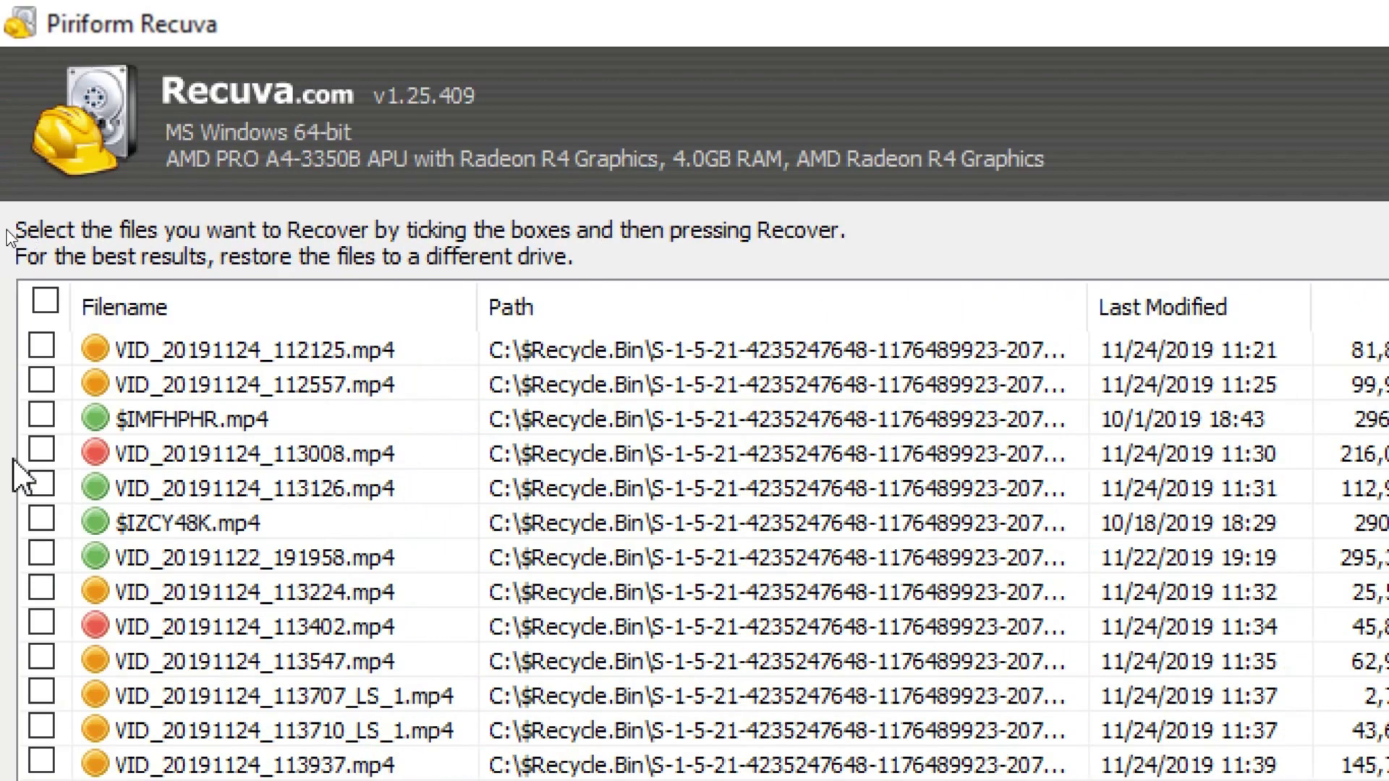
# - Recover VID_20191122_191958.mp4 and $IU57B9T.mp4 from the scan results to the Desktop under This PC
pyautogui.click(39, 456)
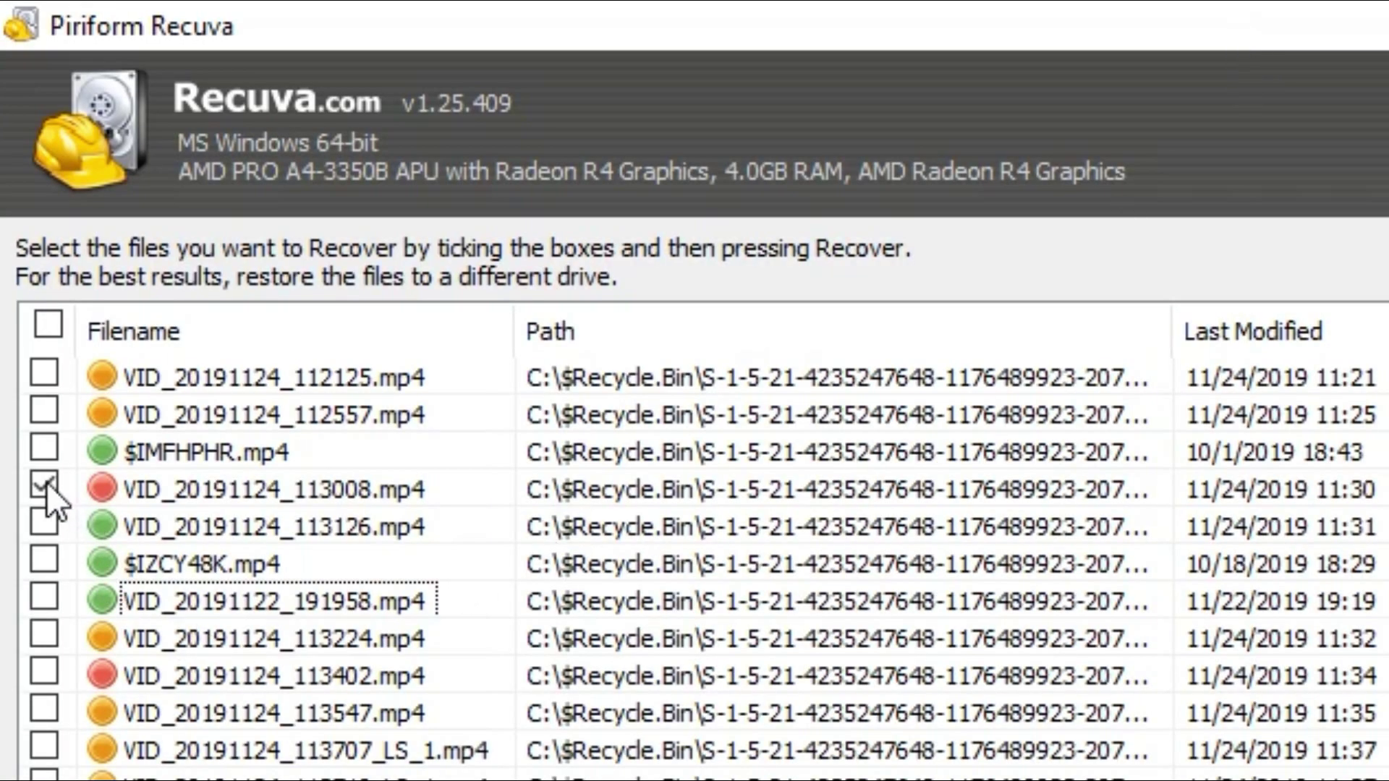
pyautogui.click(42, 599)
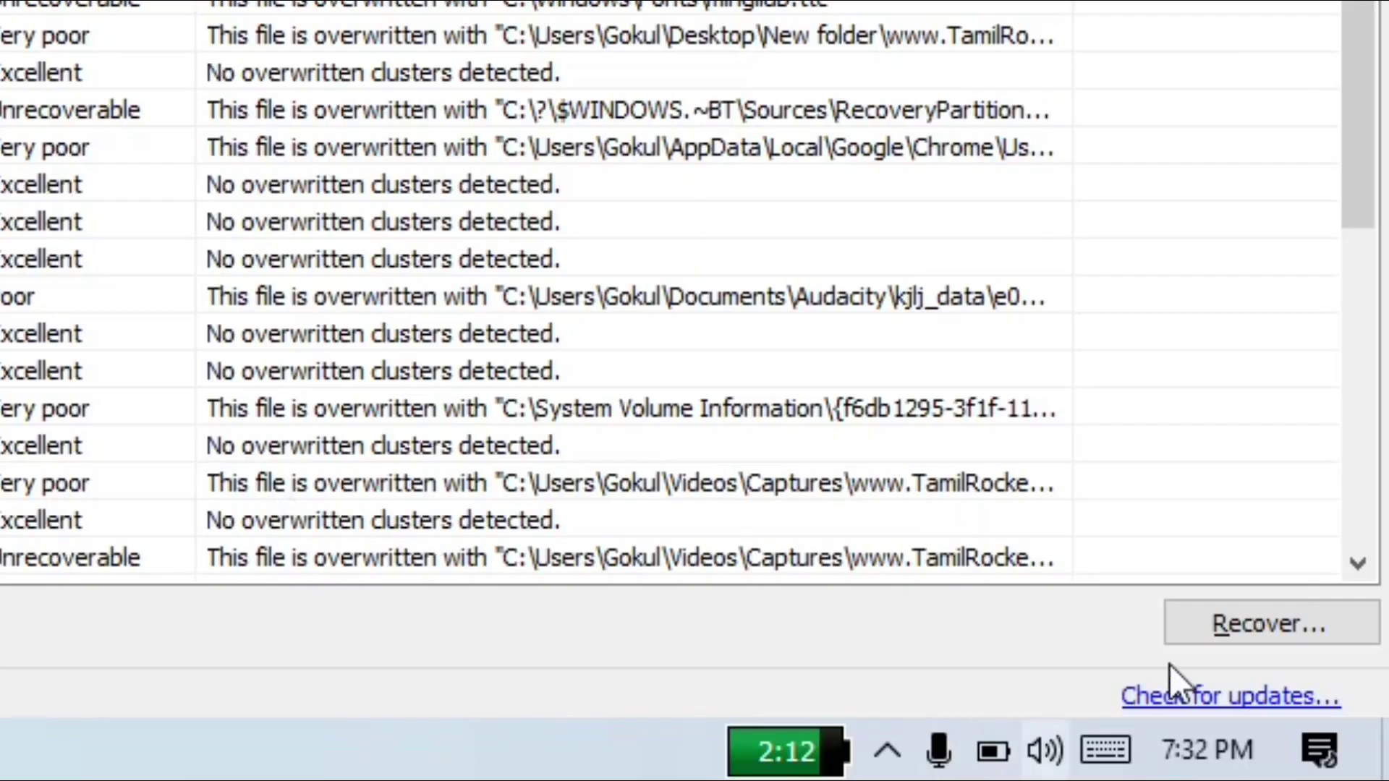
pyautogui.click(1222, 620)
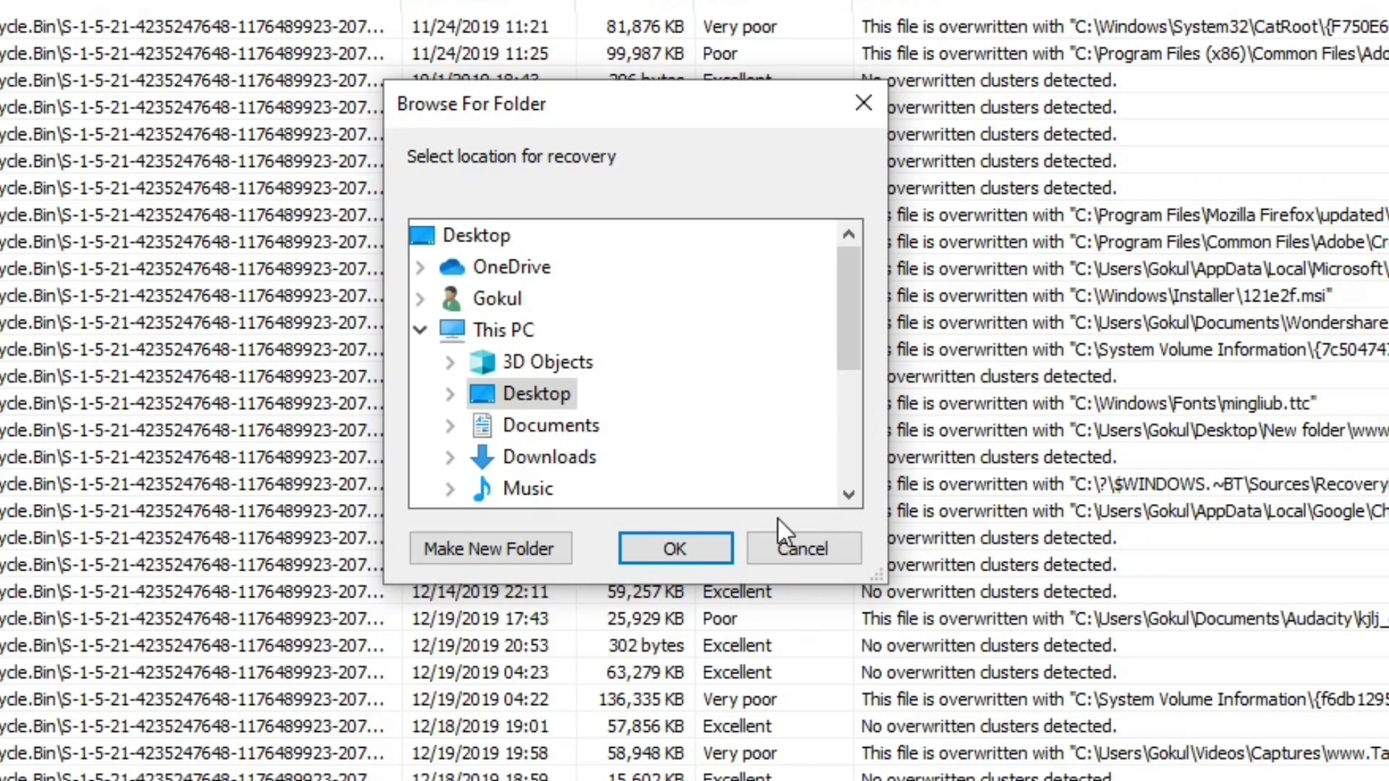
pyautogui.click(450, 394)
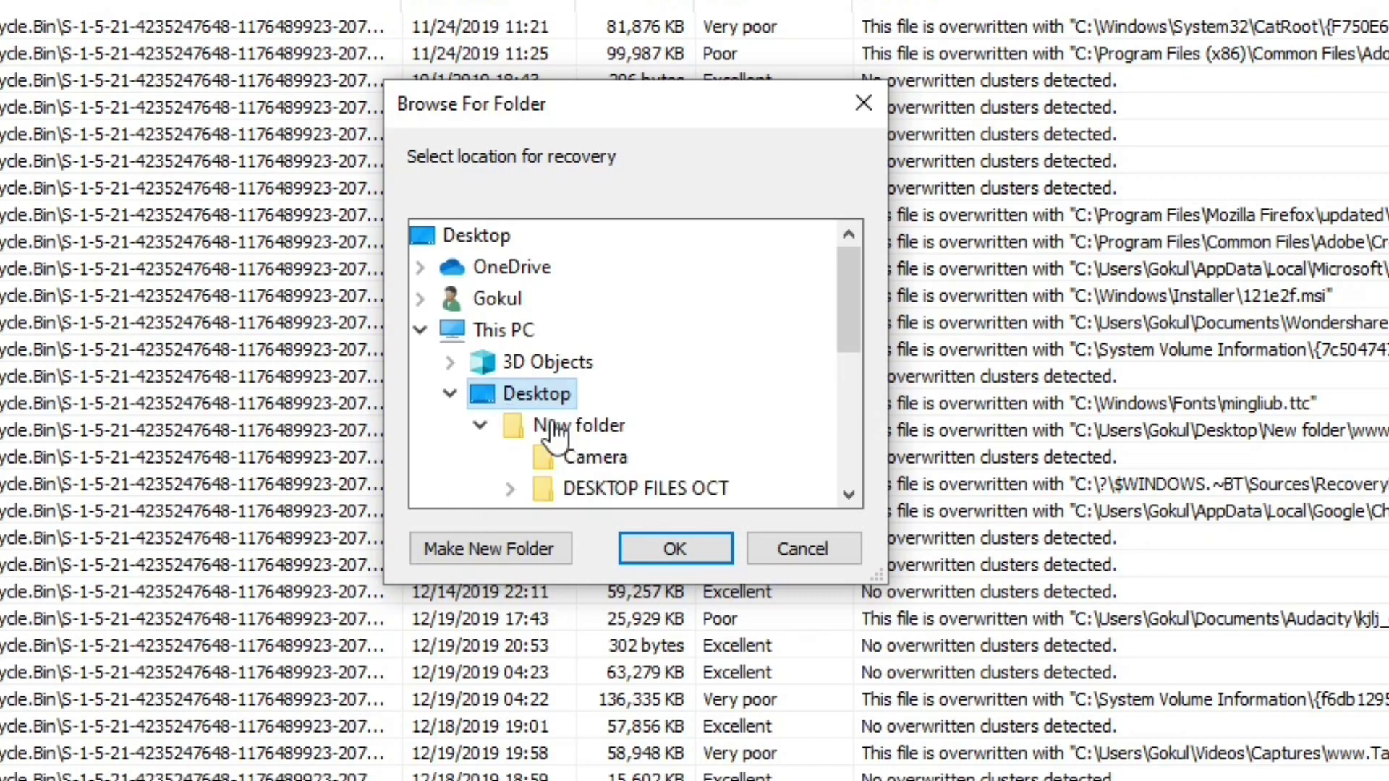
pyautogui.click(680, 544)
pyautogui.click(724, 460)
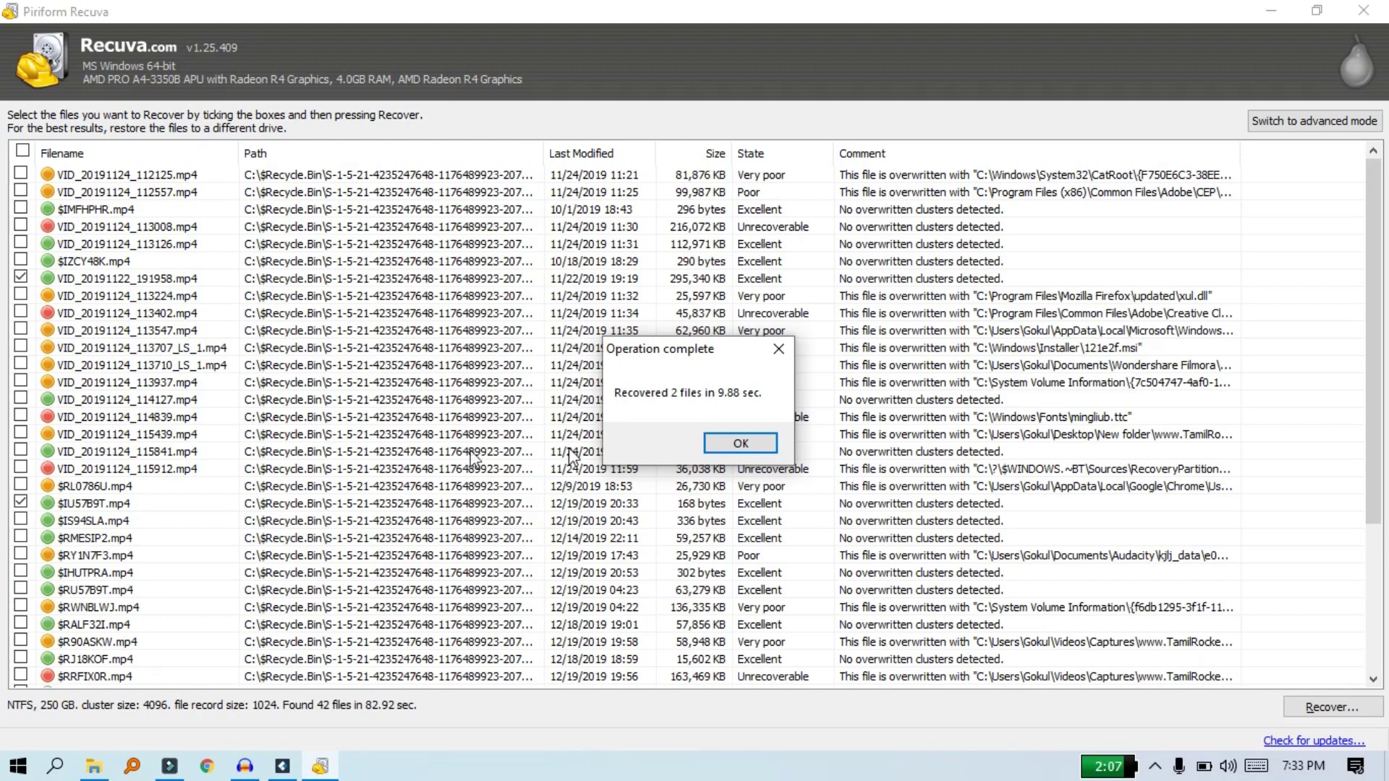
pyautogui.click(740, 443)
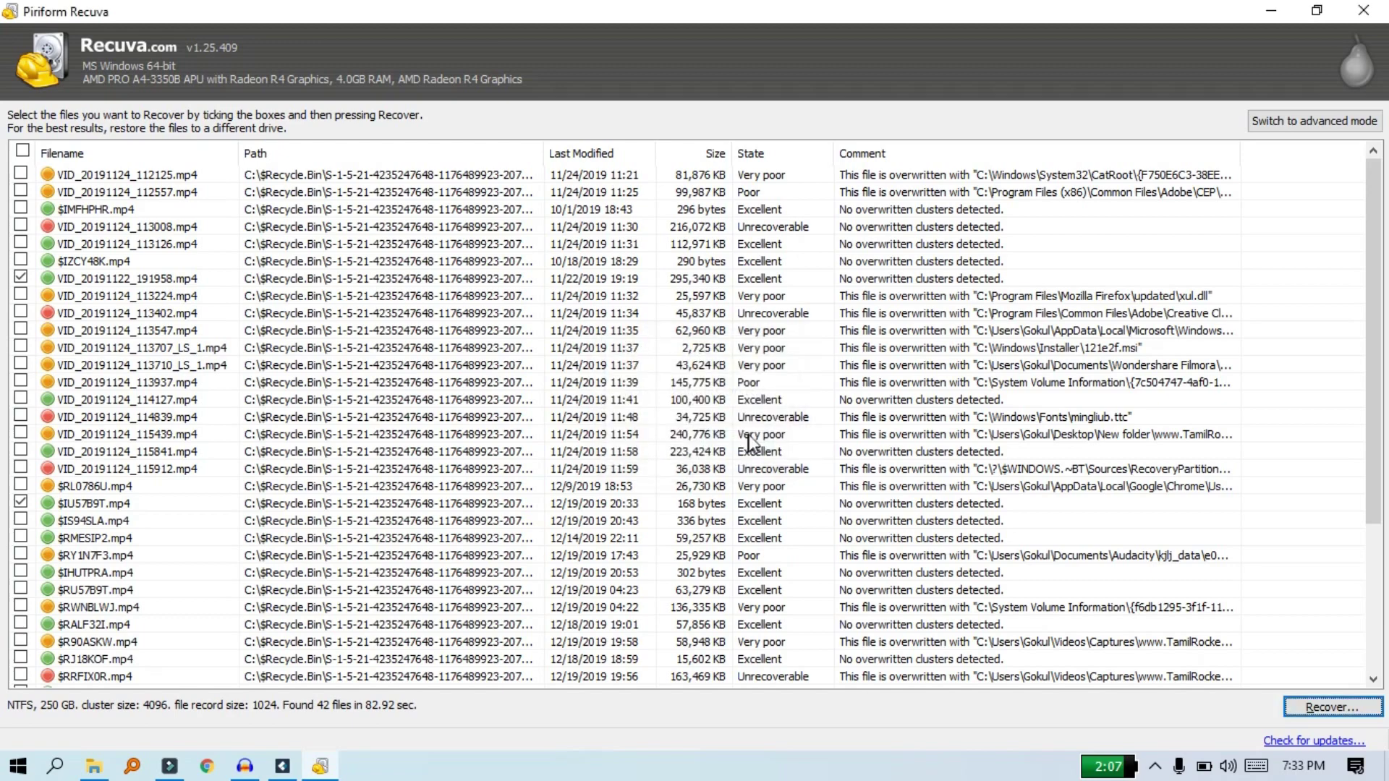
# - Minimize Recuva, play the recovered VID_20191122_191958.mp4 from the desktop to check it, and close the player
pyautogui.click(1270, 11)
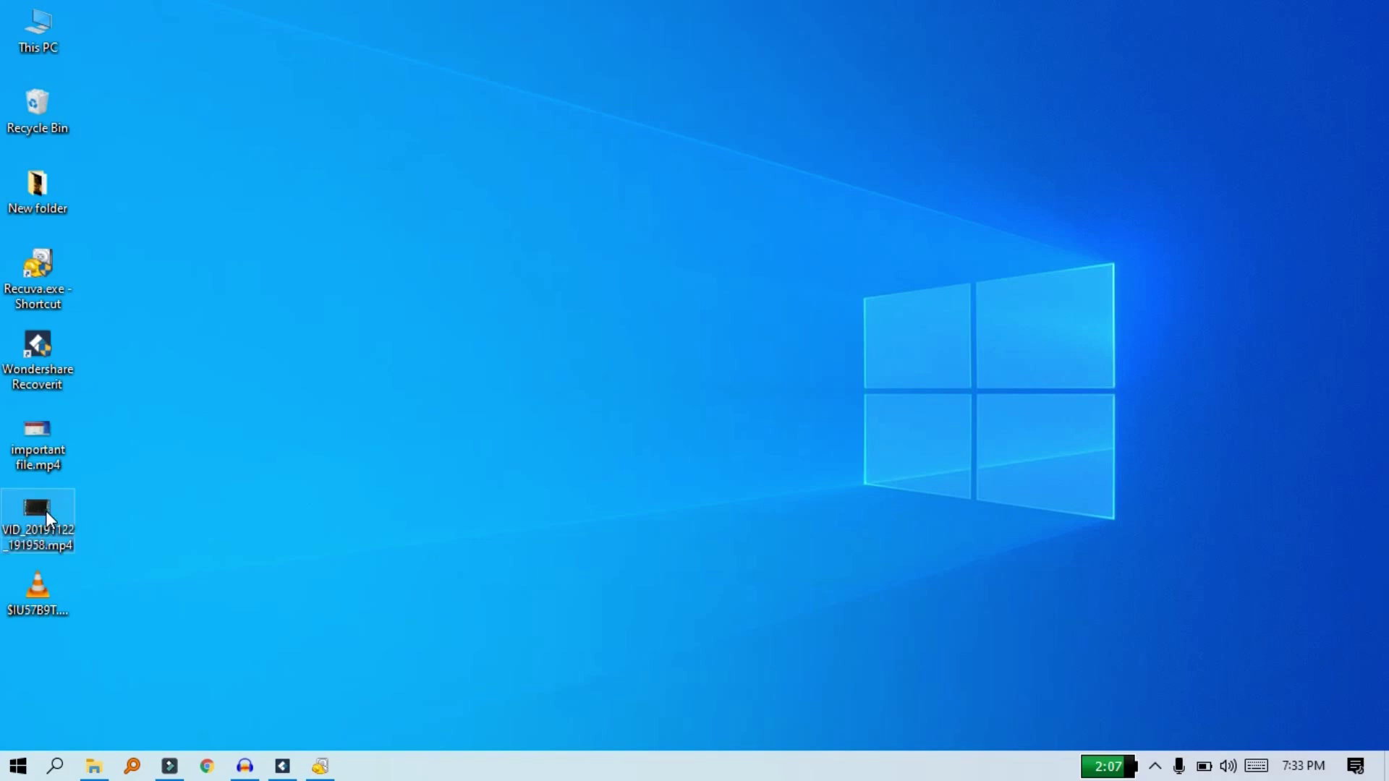
pyautogui.moveTo(46, 510)
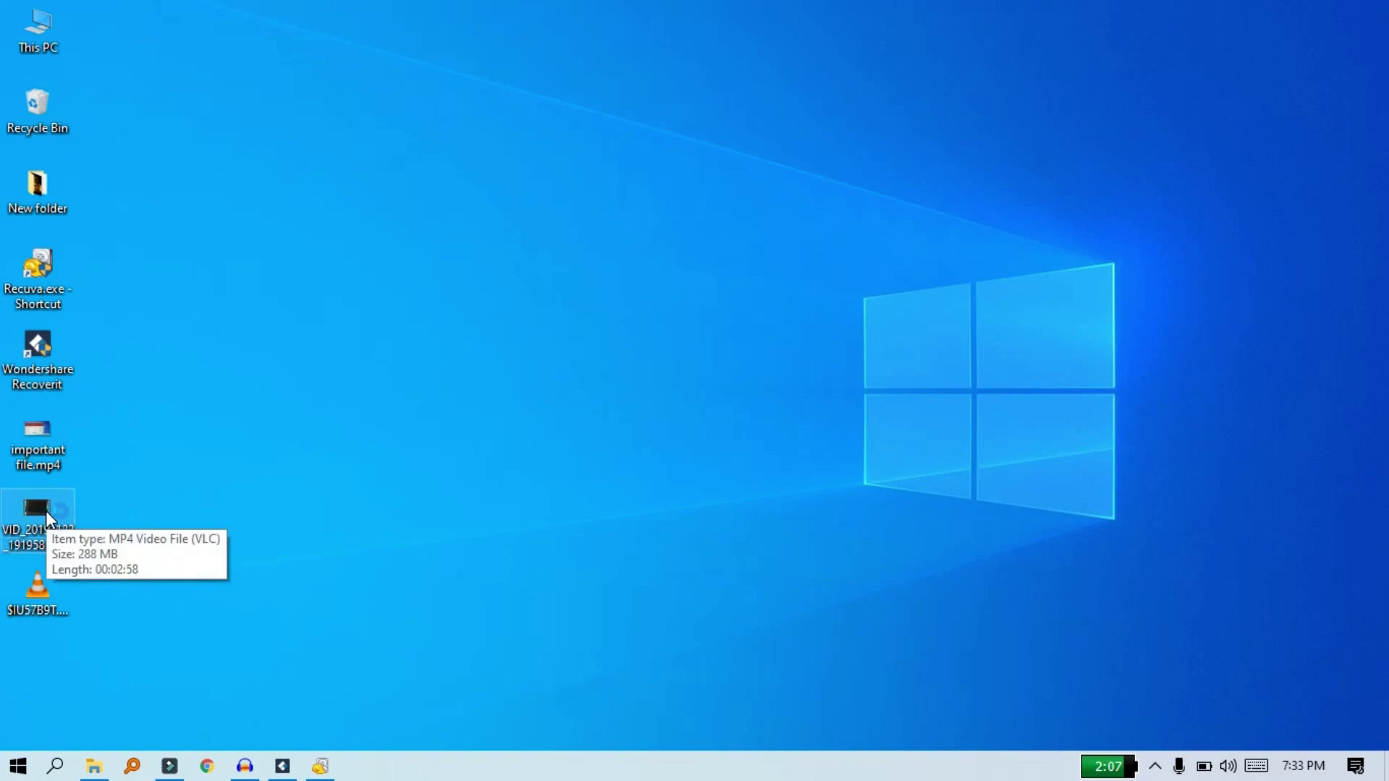
pyautogui.doubleClick(52, 511)
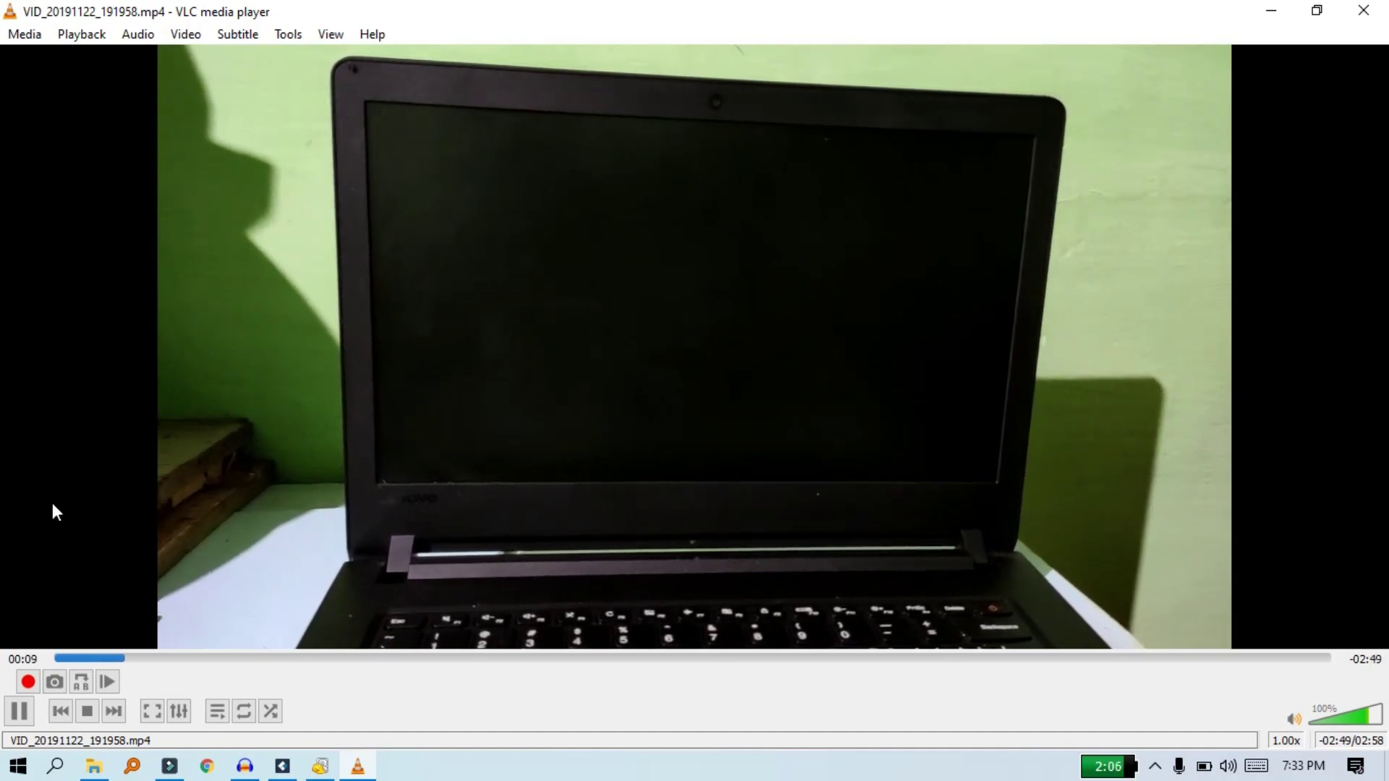
pyautogui.click(1364, 10)
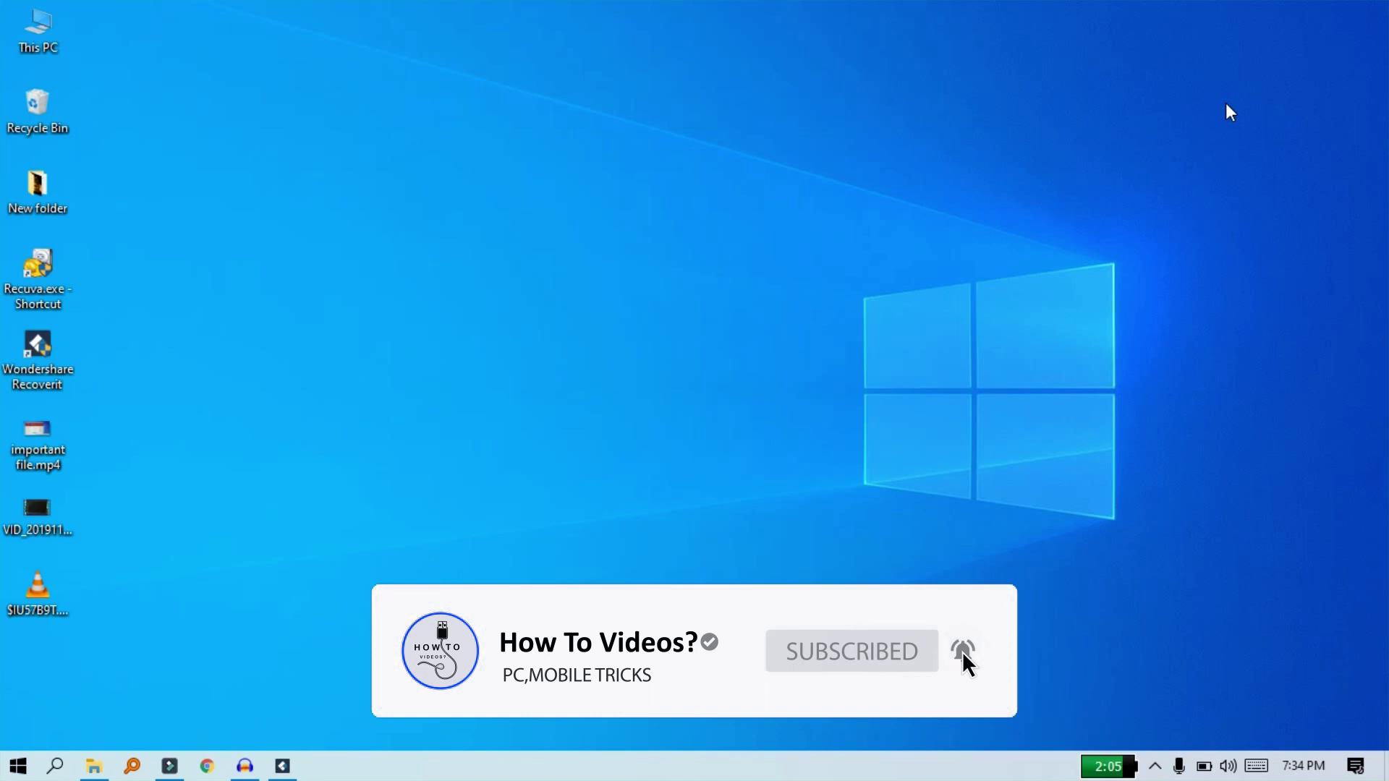
# - Switch to Wondershare Recoverit, scan the Recycle Bin location for lost files, and dismiss the scan result tips
pyautogui.click(283, 766)
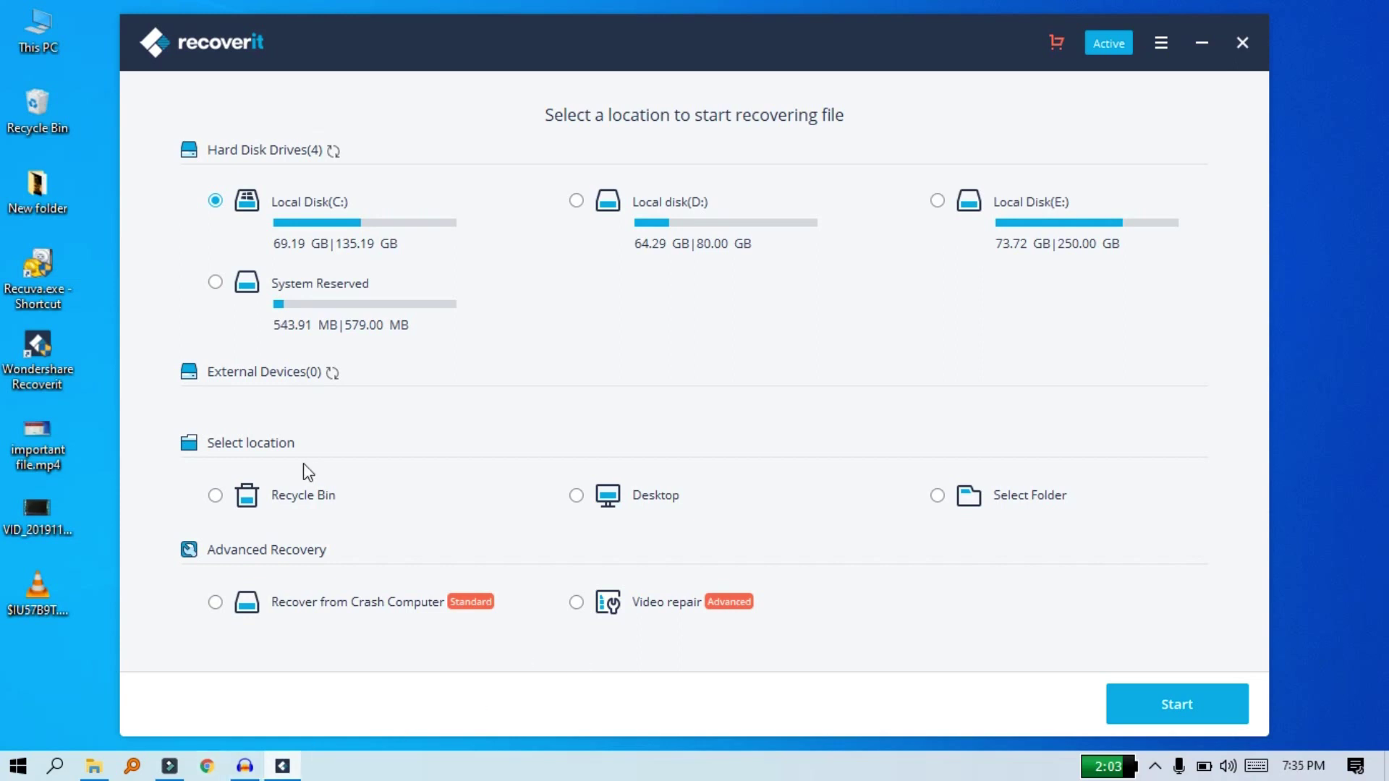
pyautogui.click(305, 503)
pyautogui.click(1174, 697)
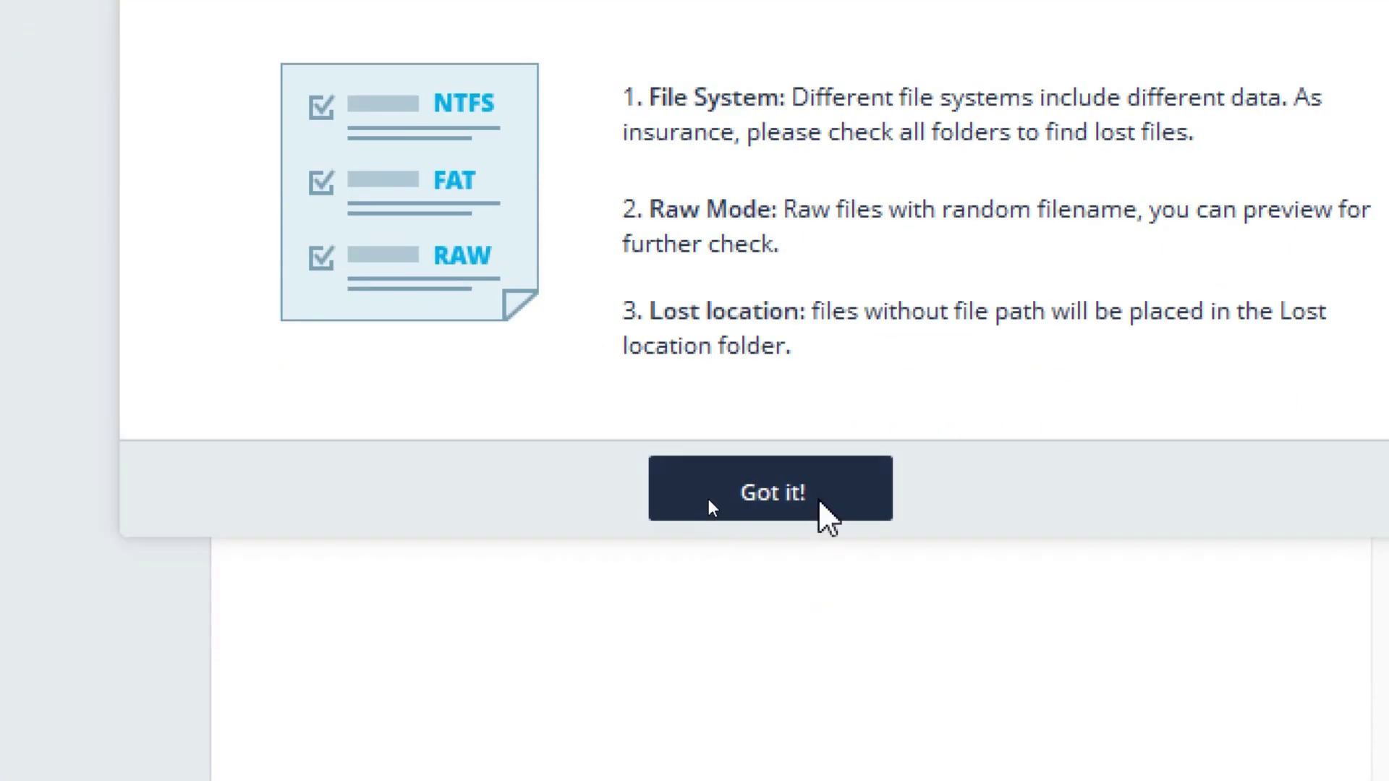
pyautogui.click(818, 651)
pyautogui.click(709, 499)
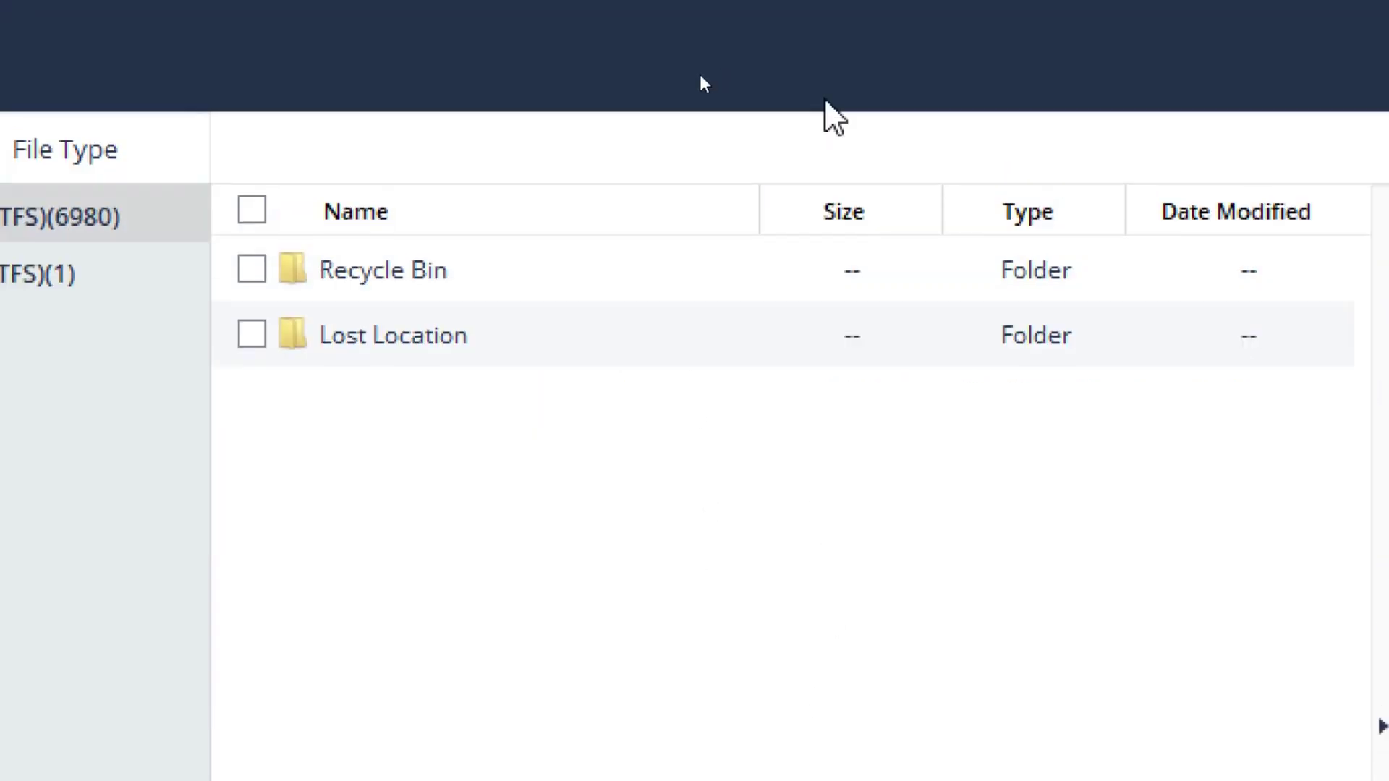
# - Open the Recycle Bin folder in the results, check several found files, and preview Windows_11_Concept_by_bkly_(_1080_X_1080_).mp4
pyautogui.doubleClick(367, 272)
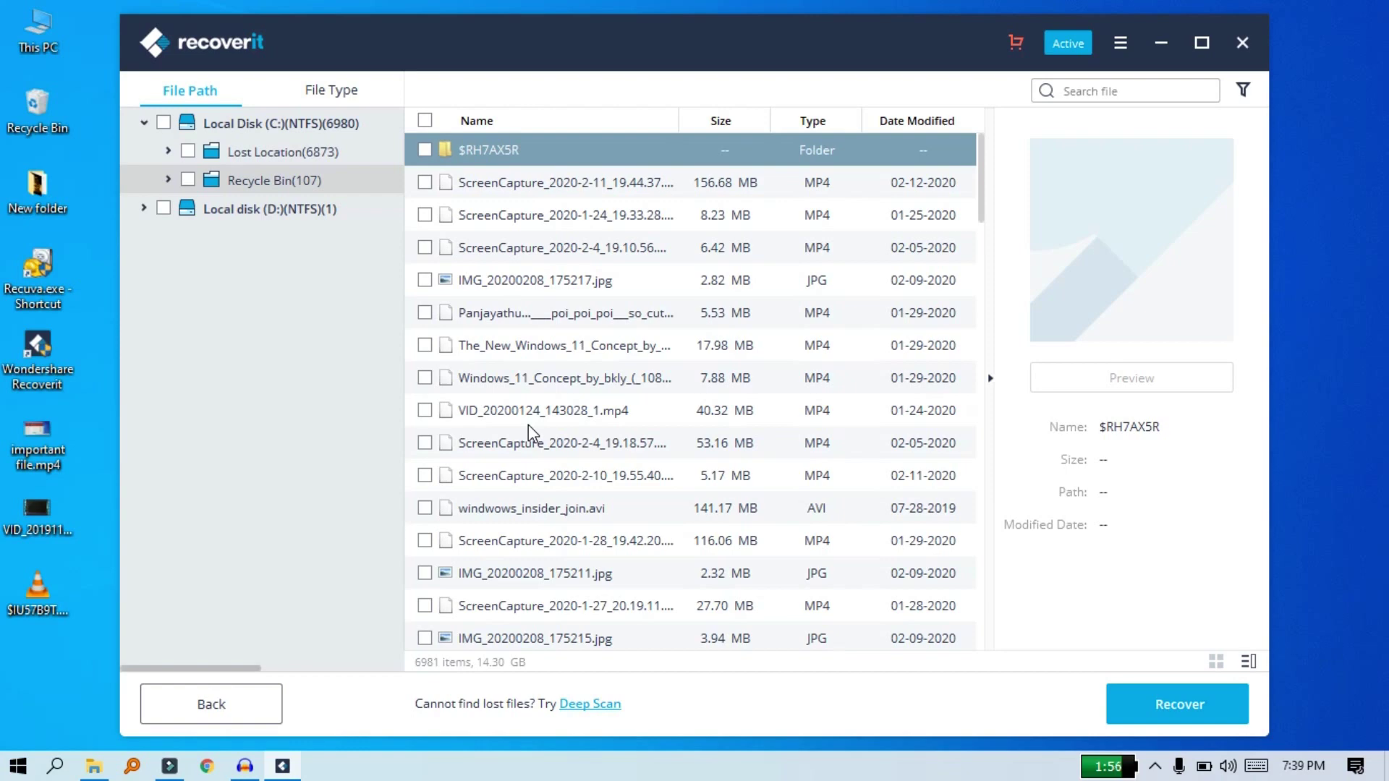
pyautogui.click(548, 284)
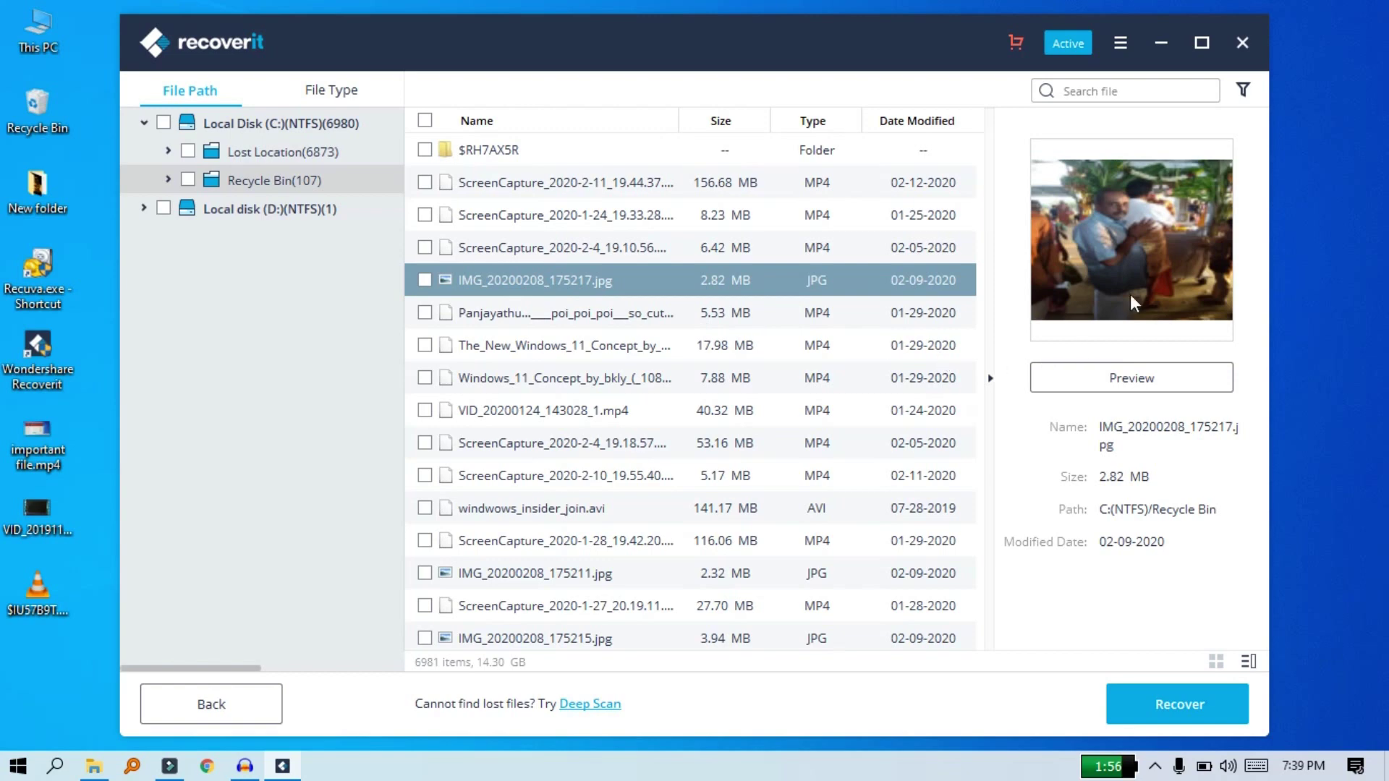
pyautogui.click(620, 412)
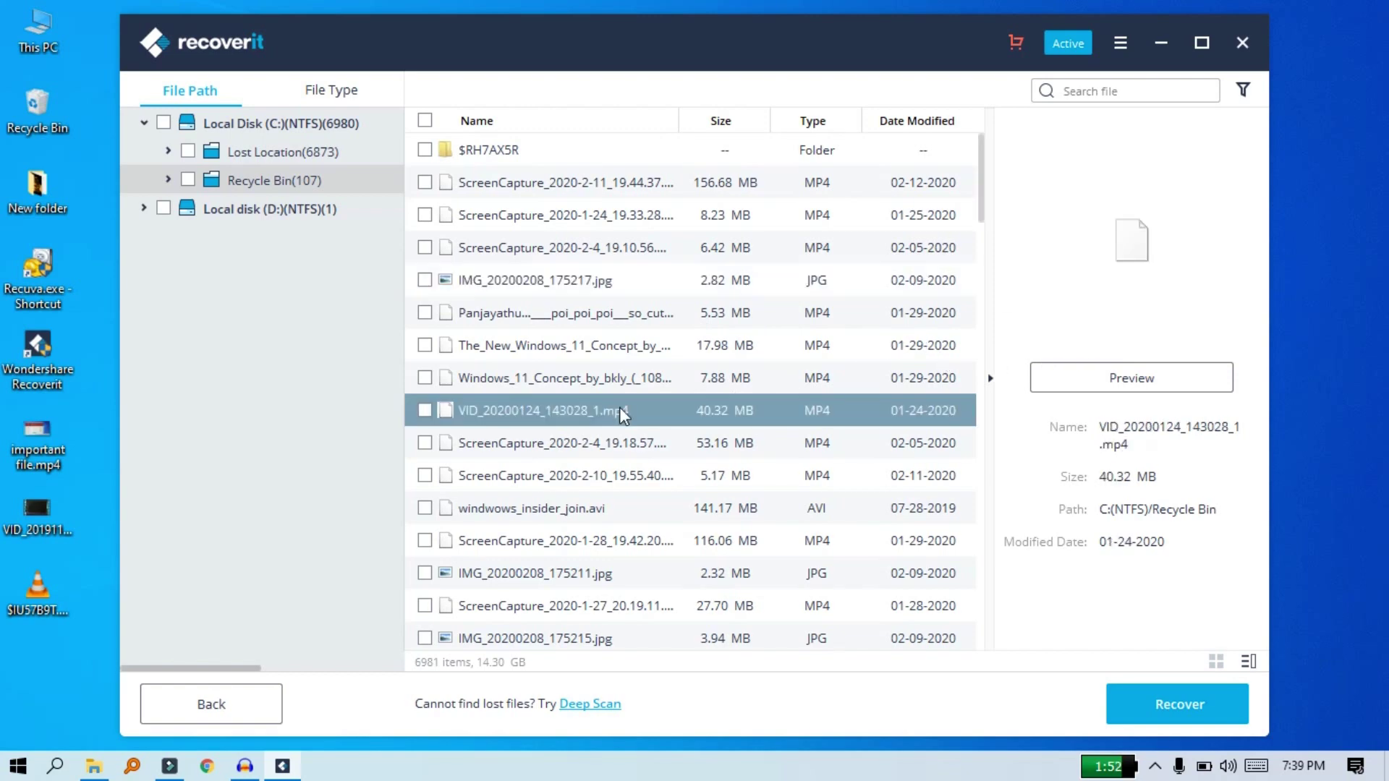
pyautogui.click(549, 345)
pyautogui.click(527, 378)
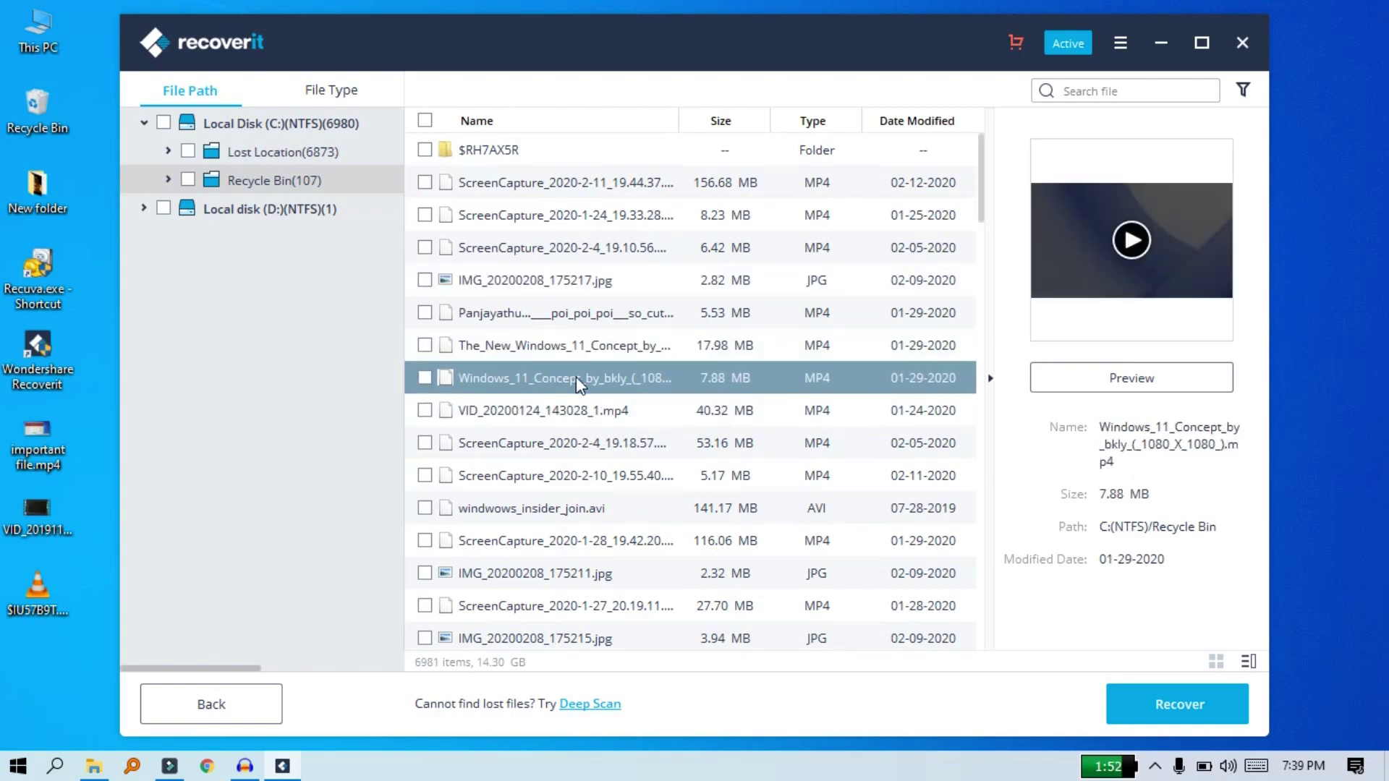
pyautogui.click(1100, 388)
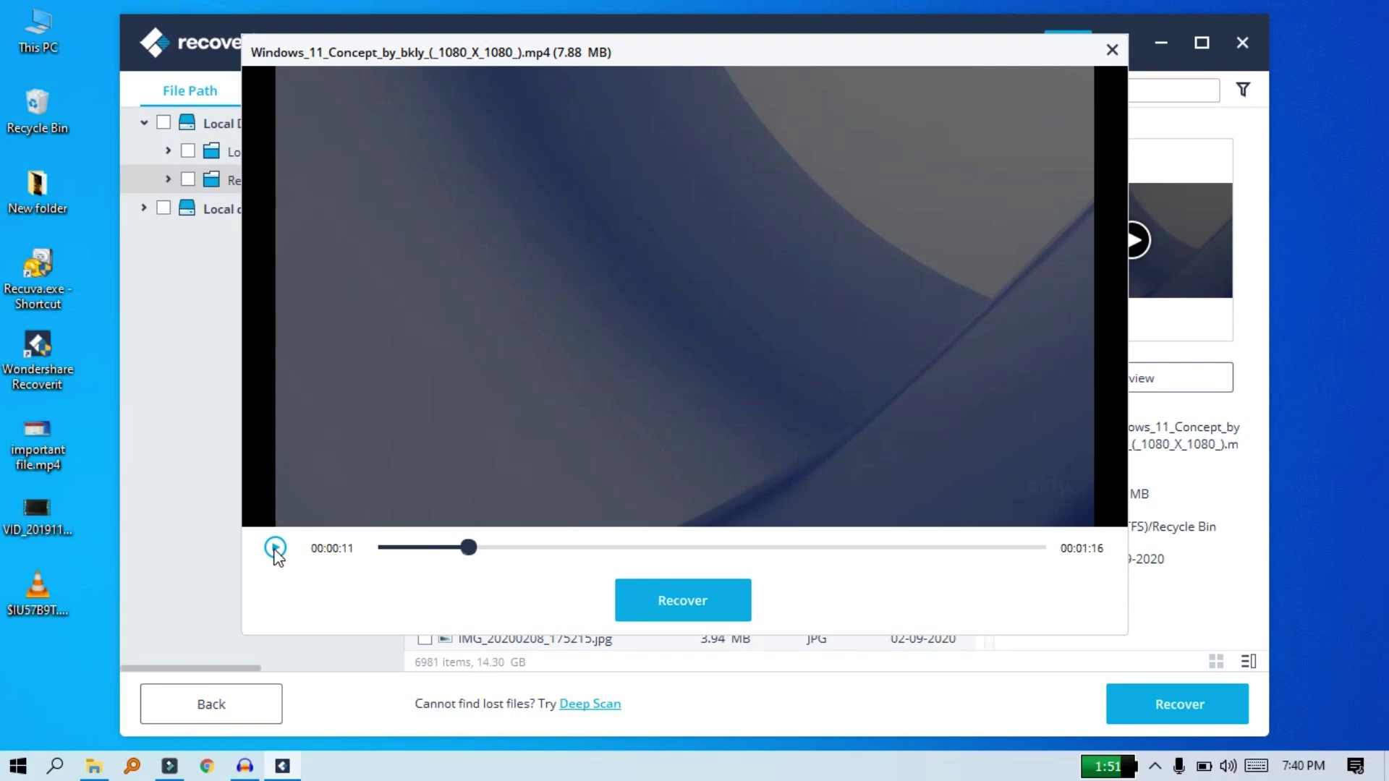
pyautogui.click(1112, 50)
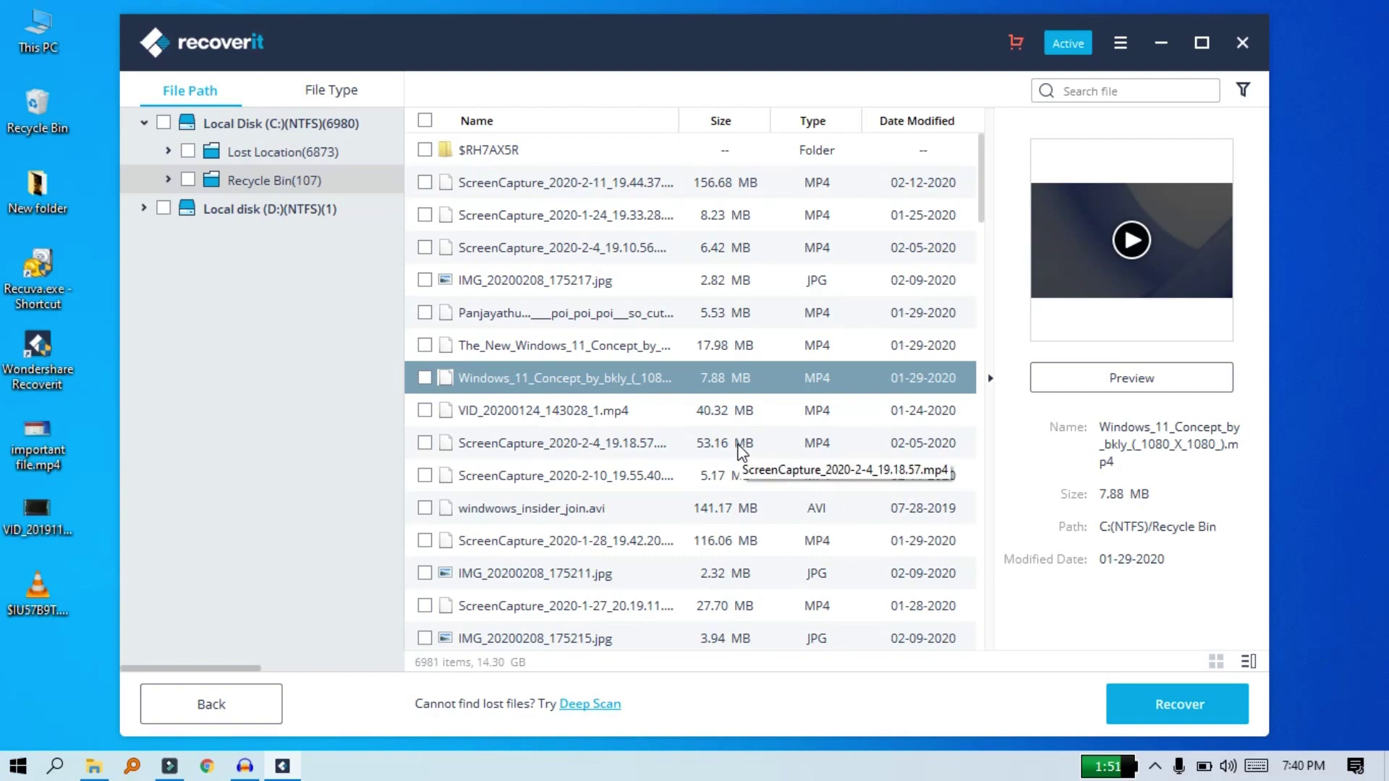
# - Try to preview VID_20200124_143028_1.mp4 from the Recycle Bin results, and close the preview window
pyautogui.click(557, 421)
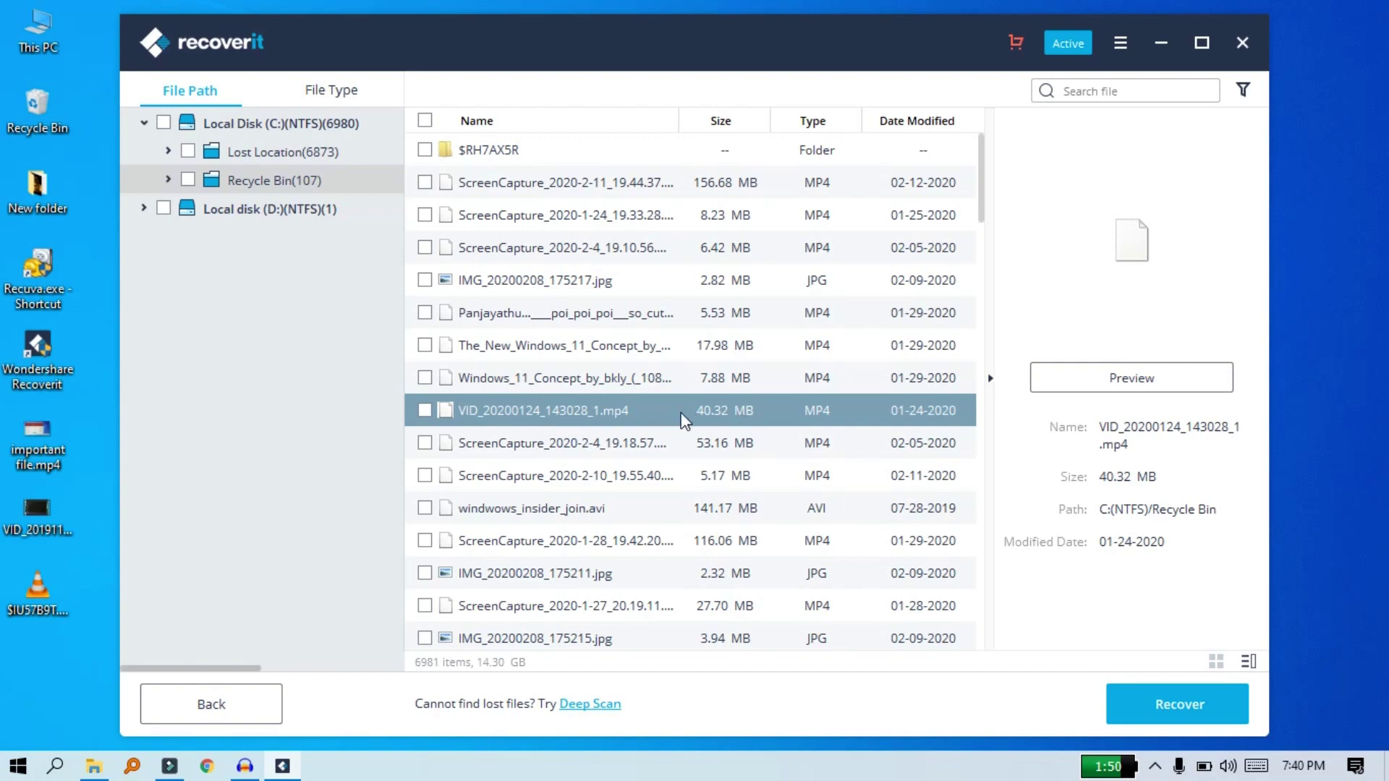
pyautogui.click(1122, 385)
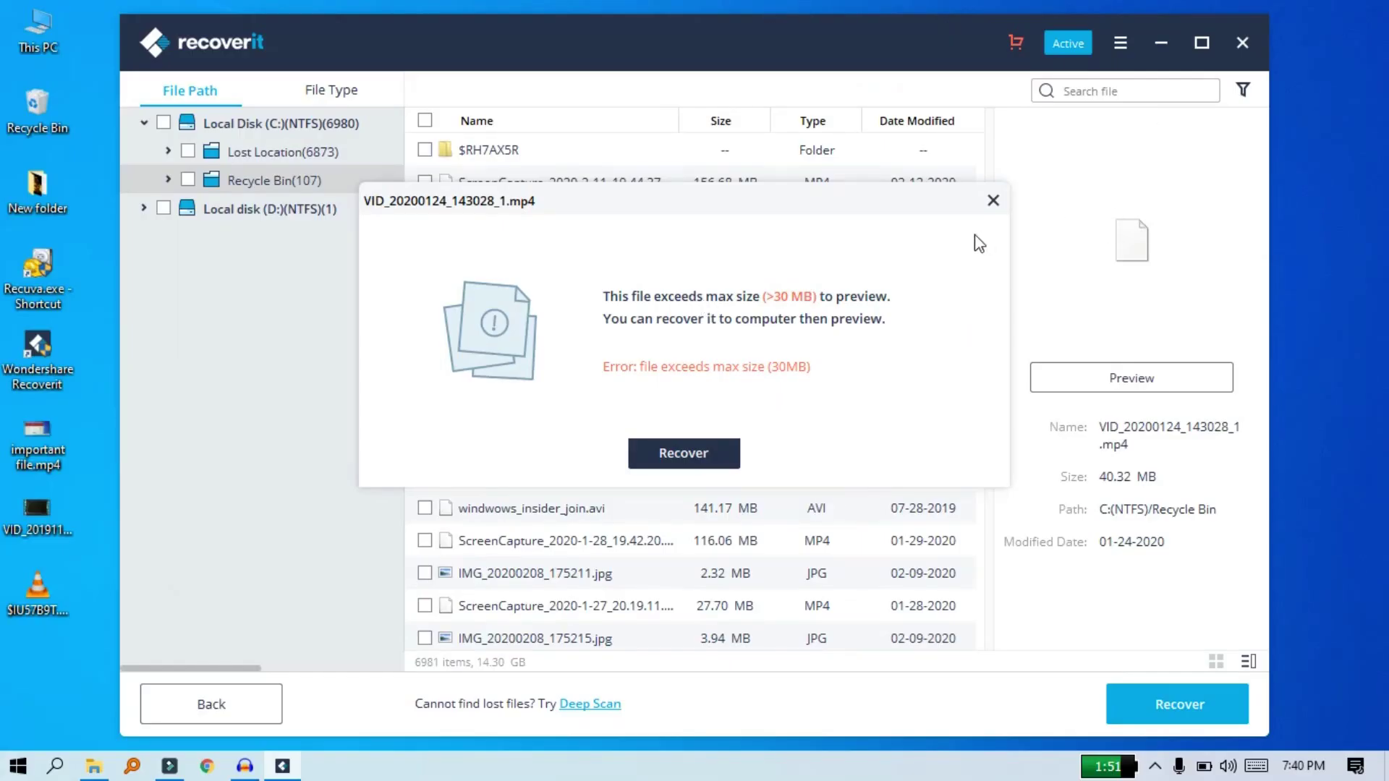
pyautogui.click(993, 206)
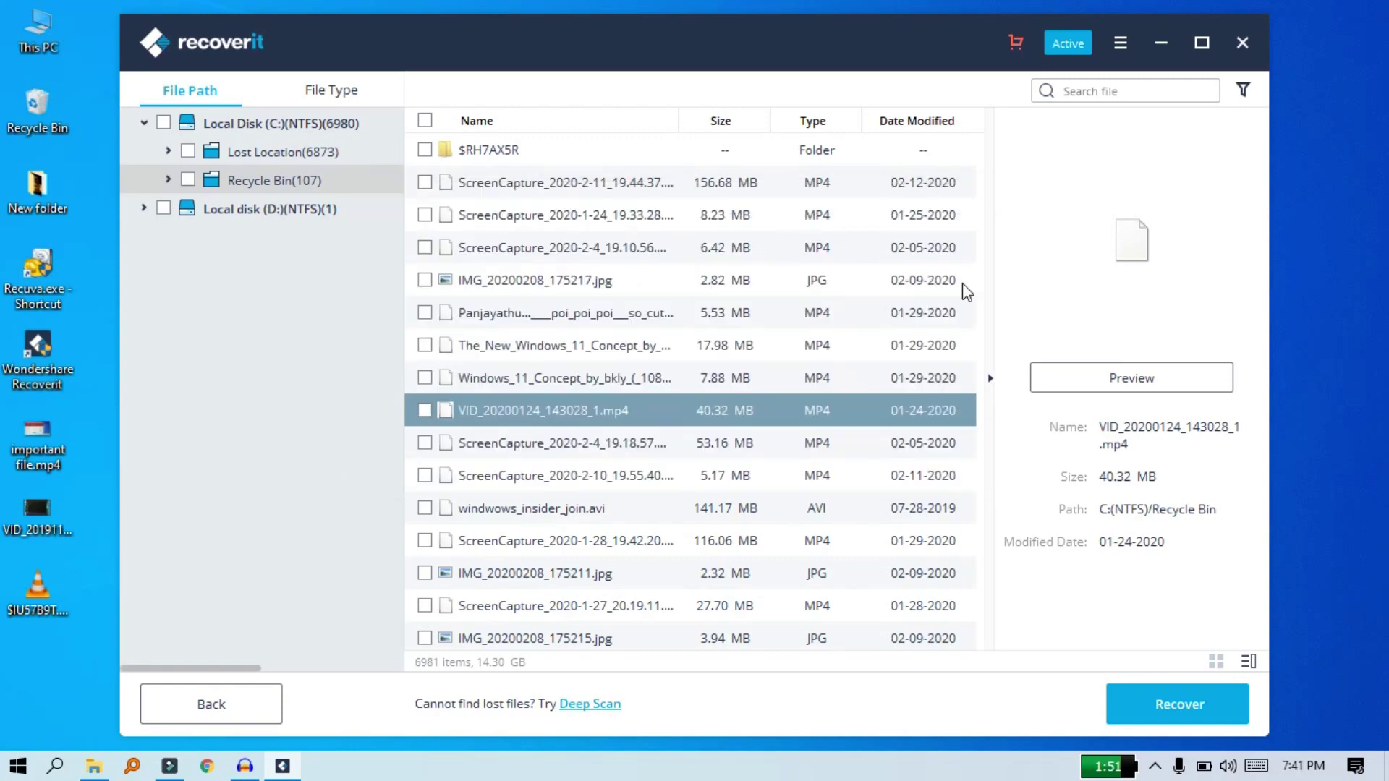
# - Mark VID_20200124_143028_1.mp4 and recover the marked files to the user account's Desktop folder on drive C, accepting the source partition
pyautogui.click(426, 411)
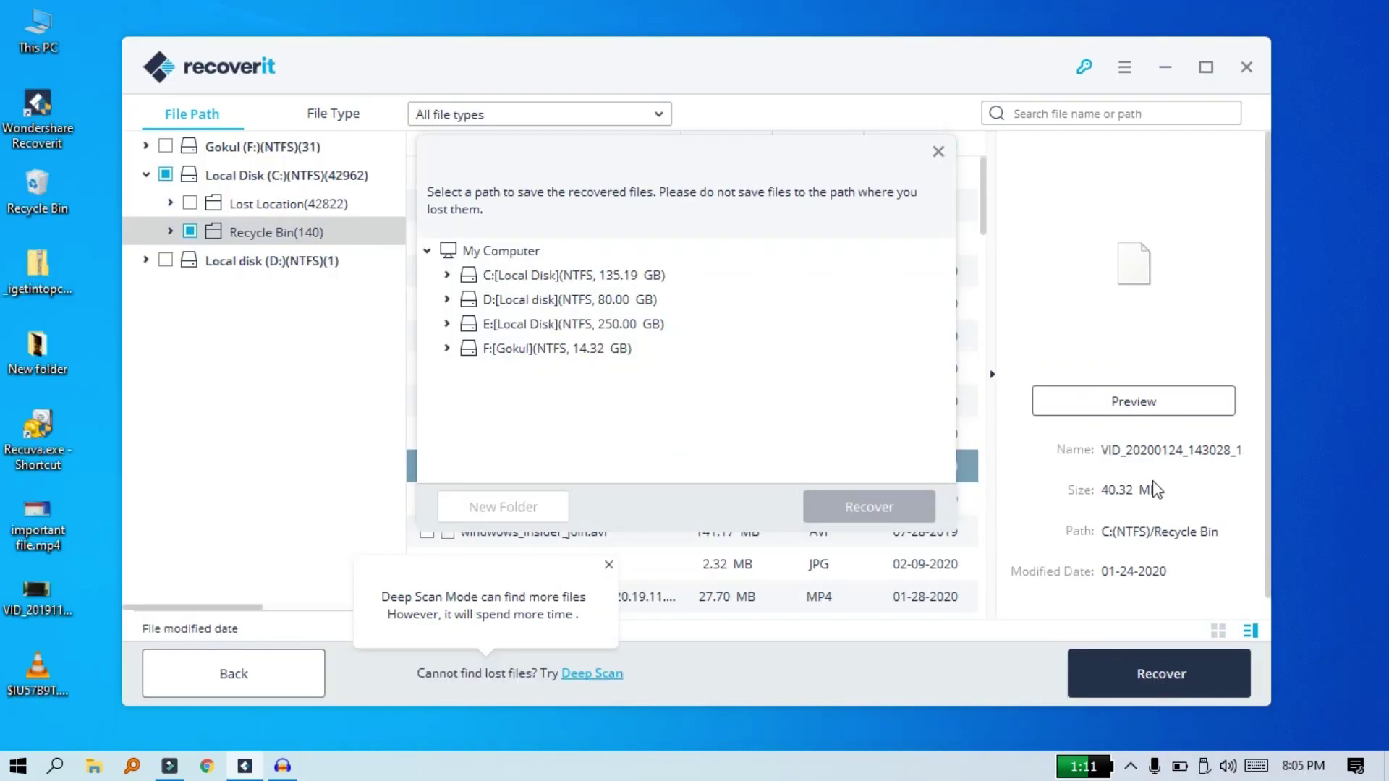
pyautogui.click(499, 279)
pyautogui.scroll(-2, 539, 333)
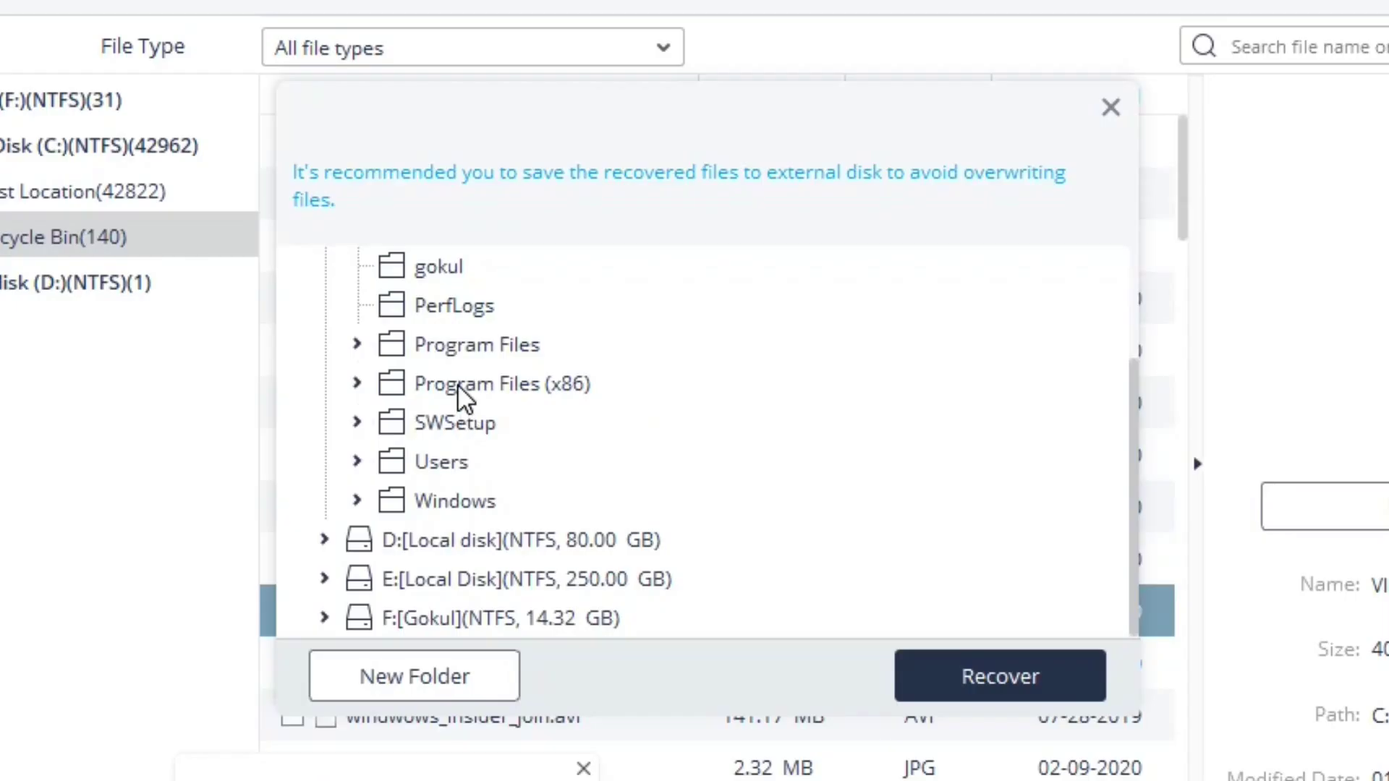
pyautogui.click(457, 474)
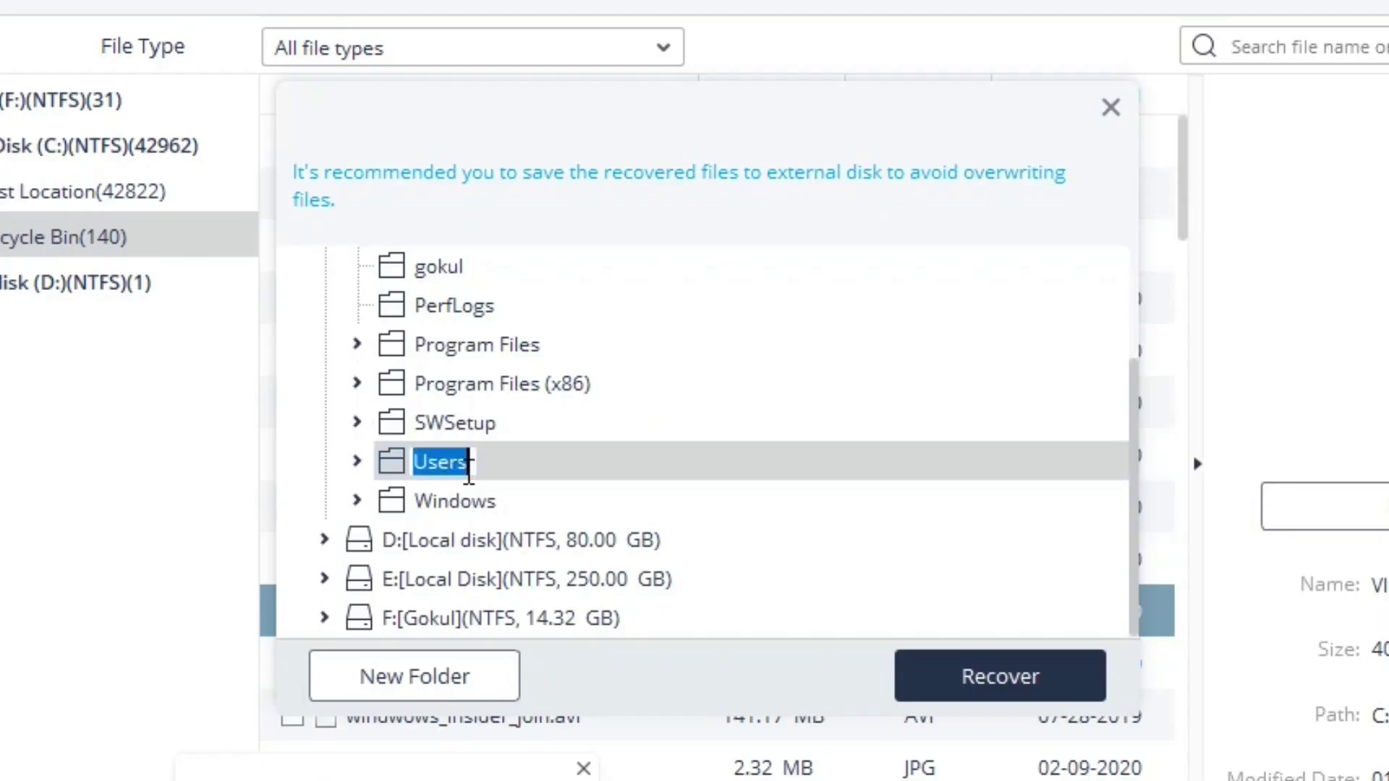
pyautogui.click(361, 463)
pyautogui.click(467, 508)
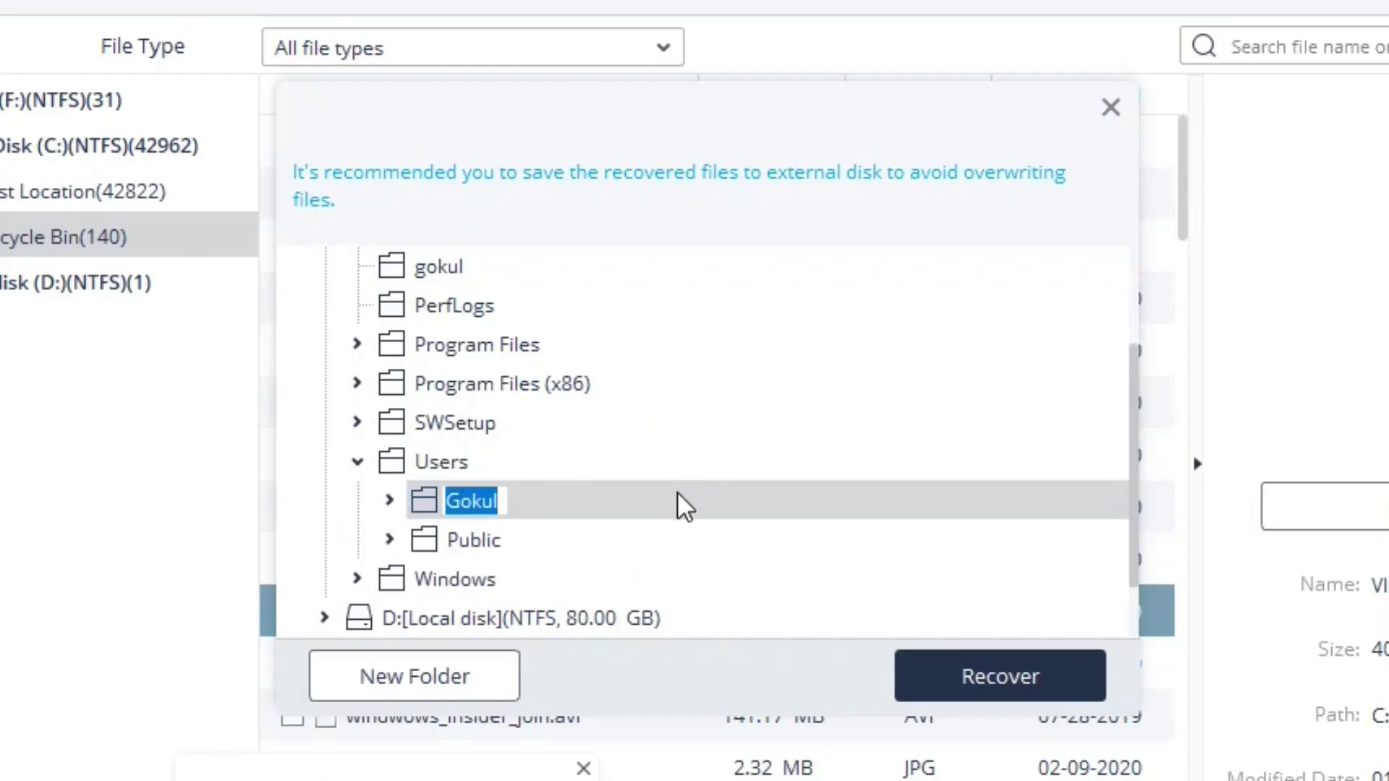
pyautogui.click(387, 500)
pyautogui.scroll(-5, 463, 499)
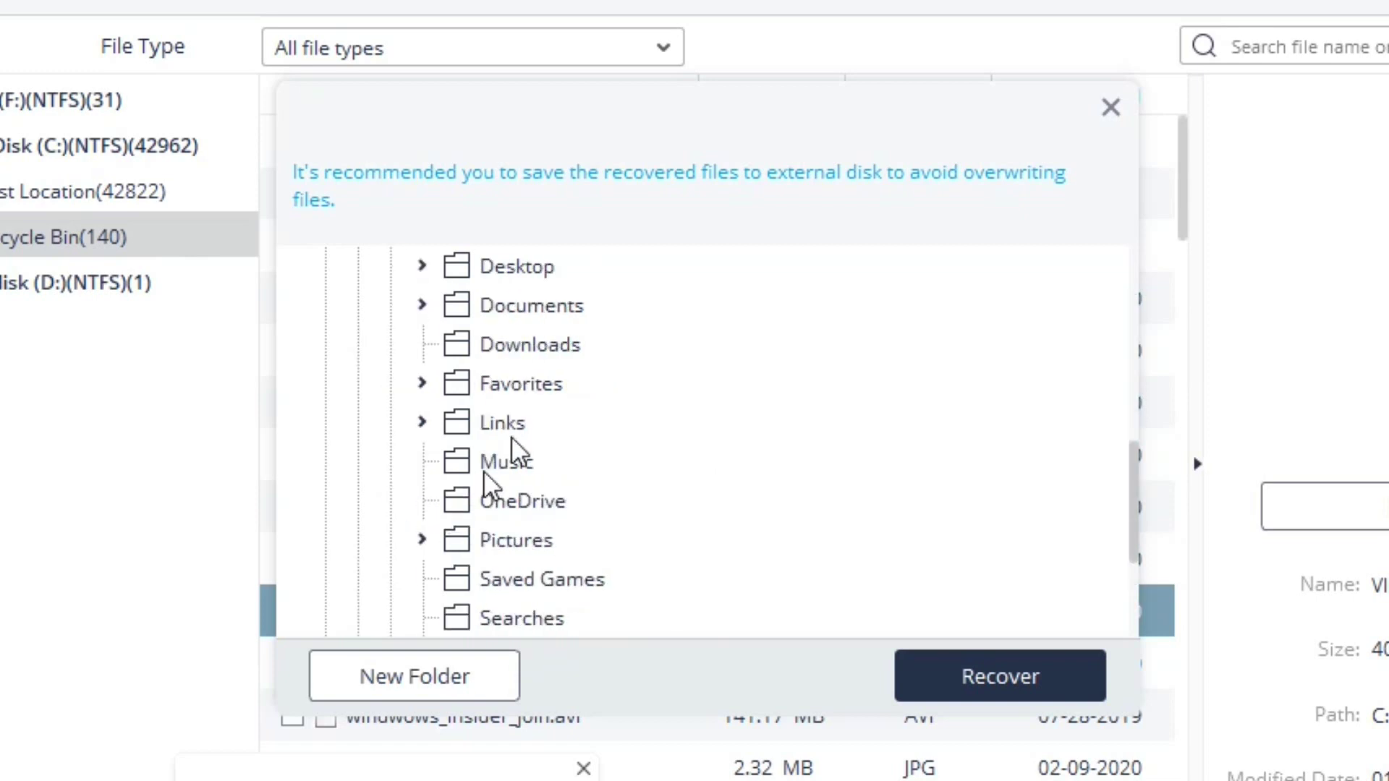
pyautogui.click(452, 275)
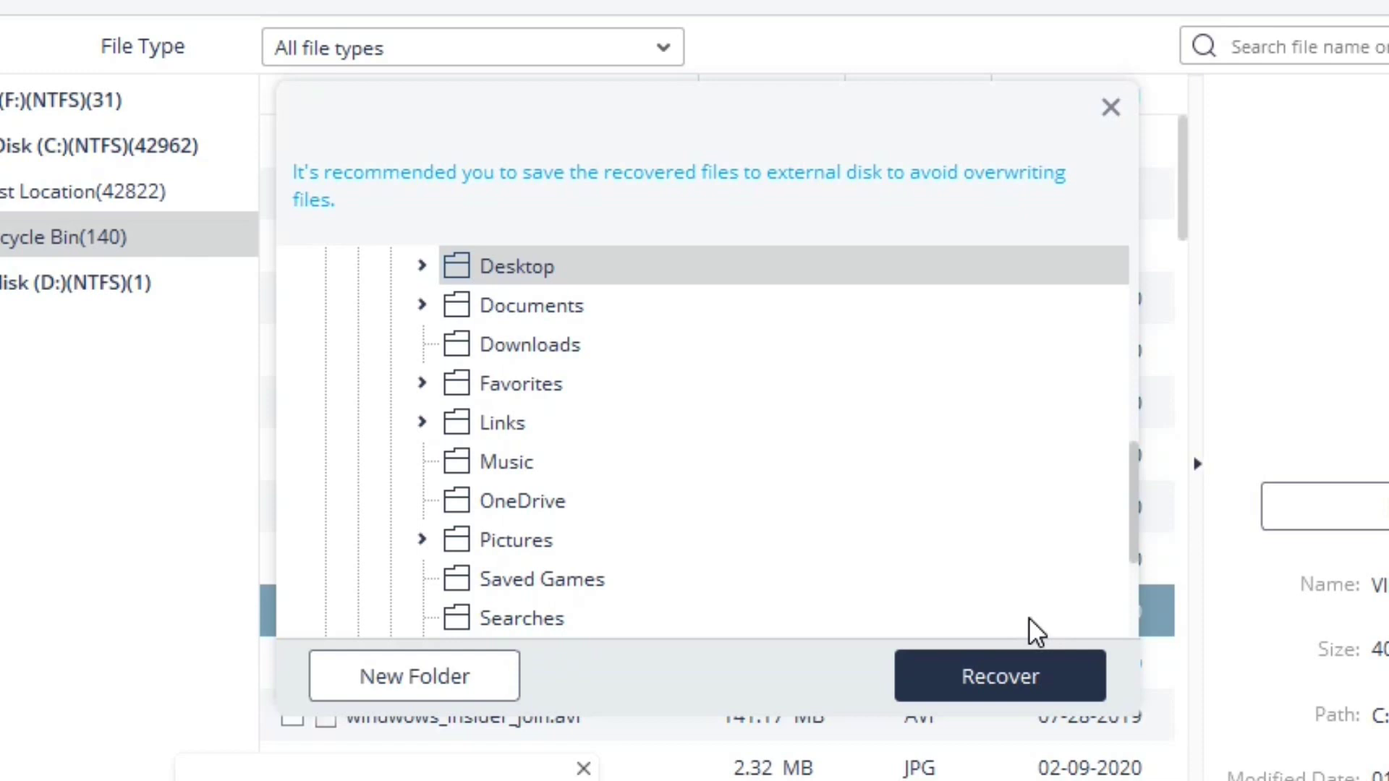
pyautogui.click(984, 674)
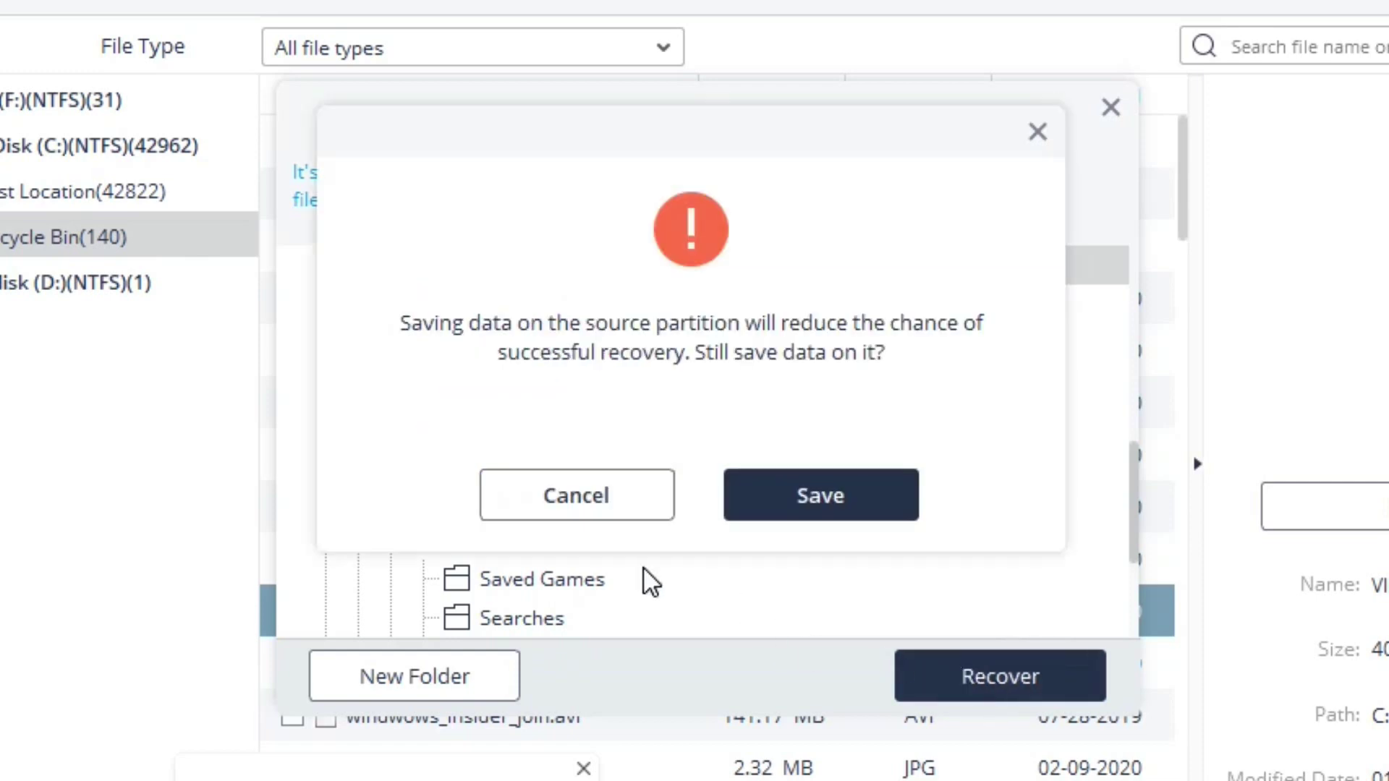
pyautogui.click(809, 507)
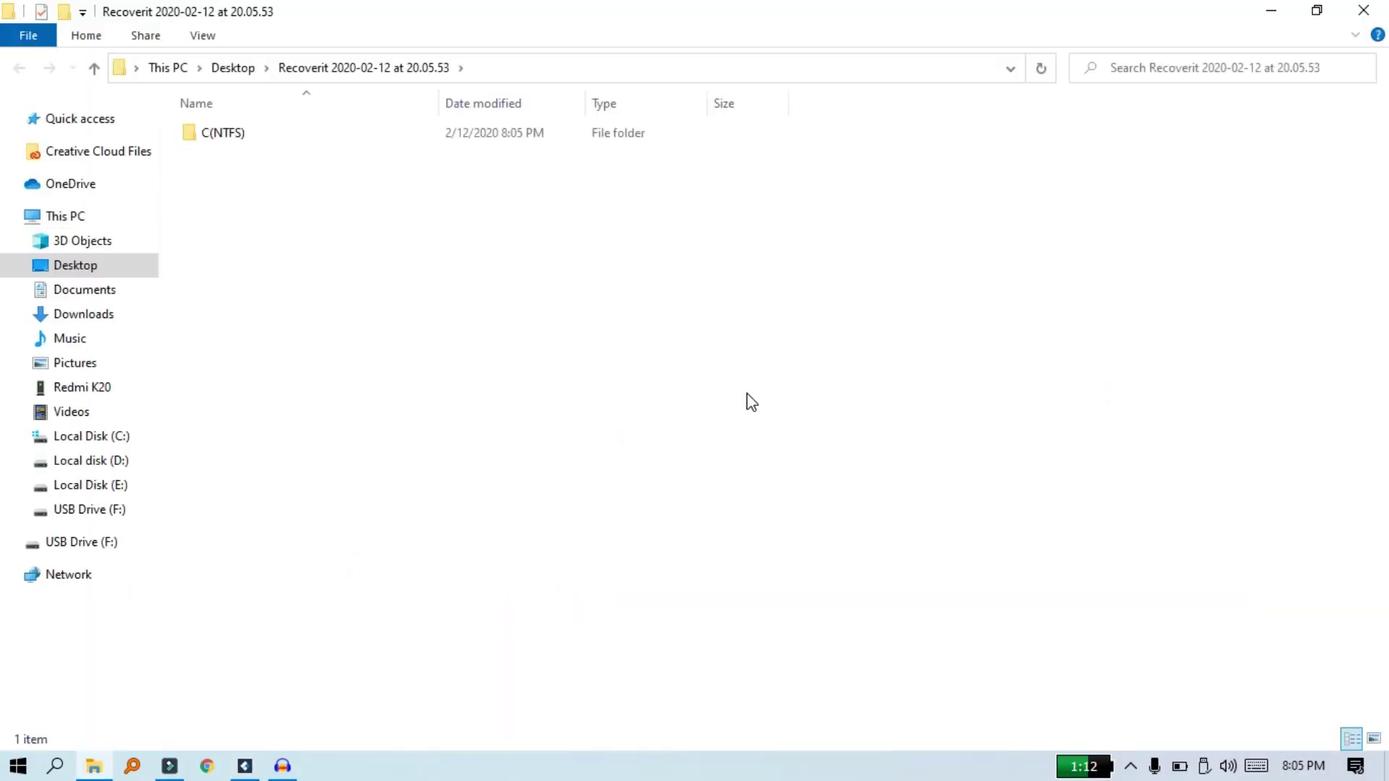
# - Open the recovered Recycle Bin folder inside C(NTFS), play VID_20200124_143028_1.mp4 to check it, and close the player and folder window
pyautogui.doubleClick(718, 134)
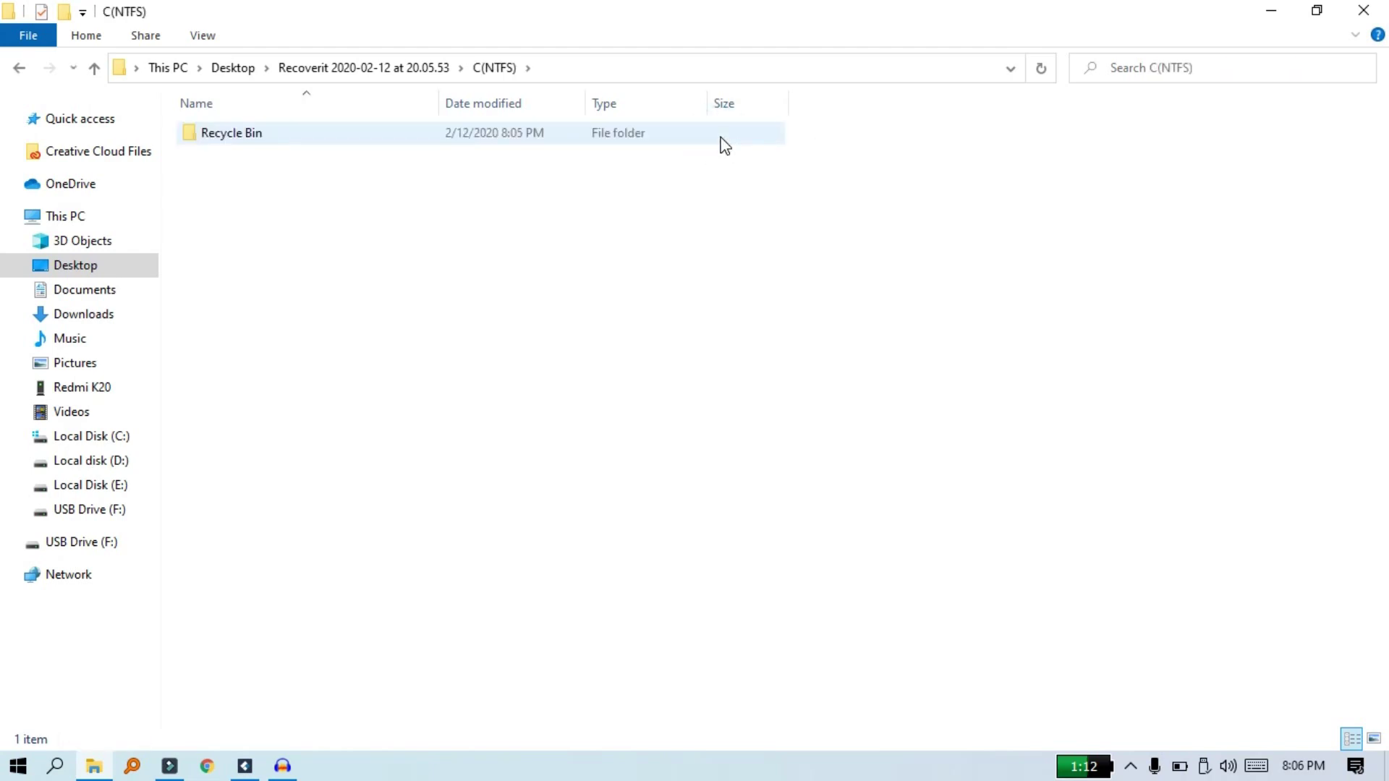
pyautogui.doubleClick(723, 143)
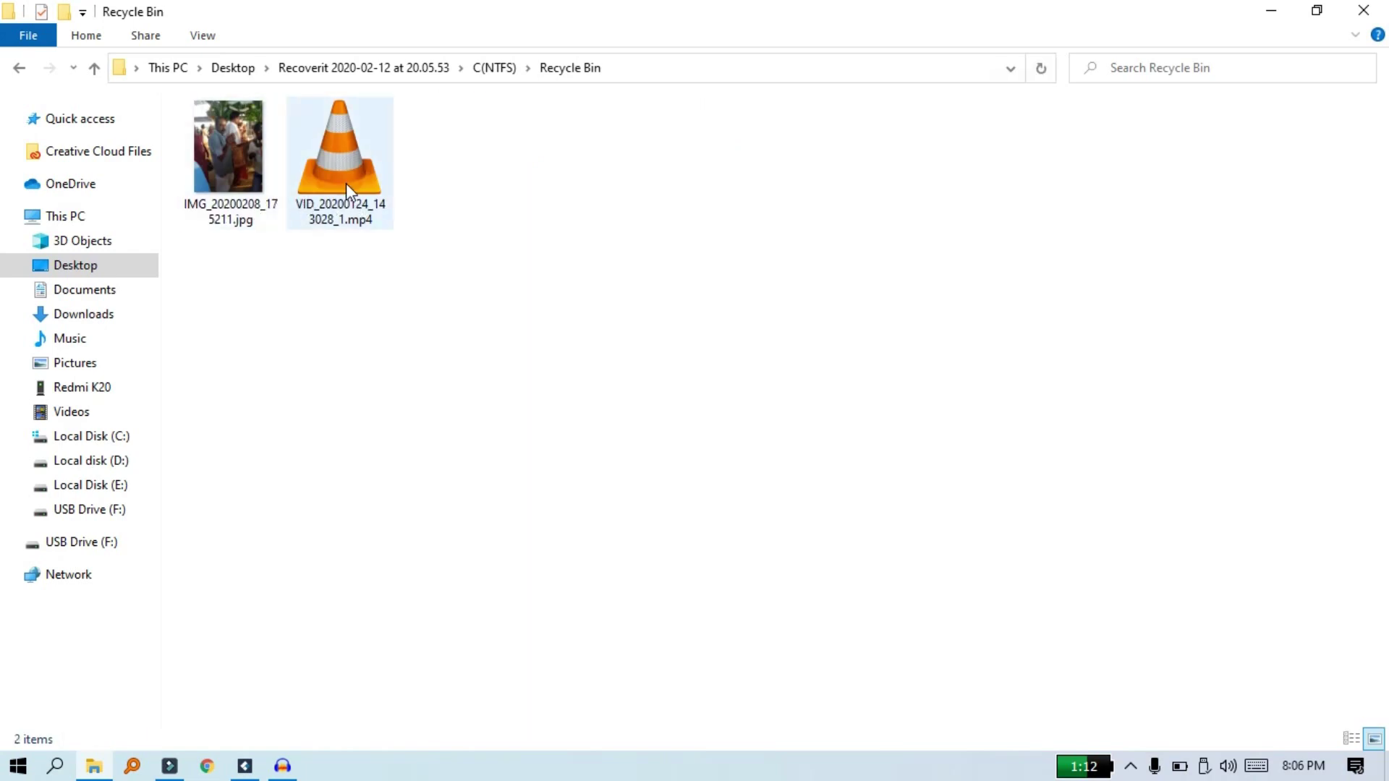
pyautogui.click(346, 184)
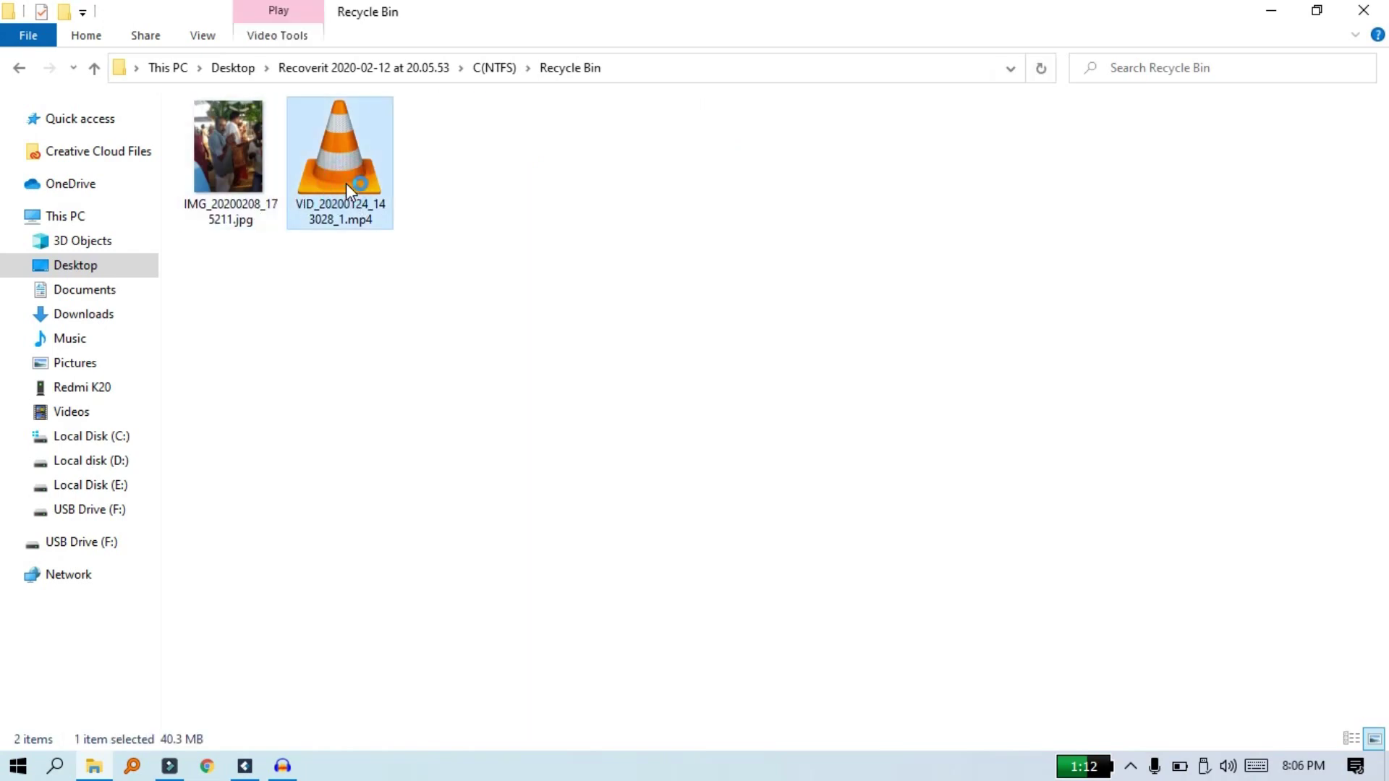
pyautogui.doubleClick(346, 183)
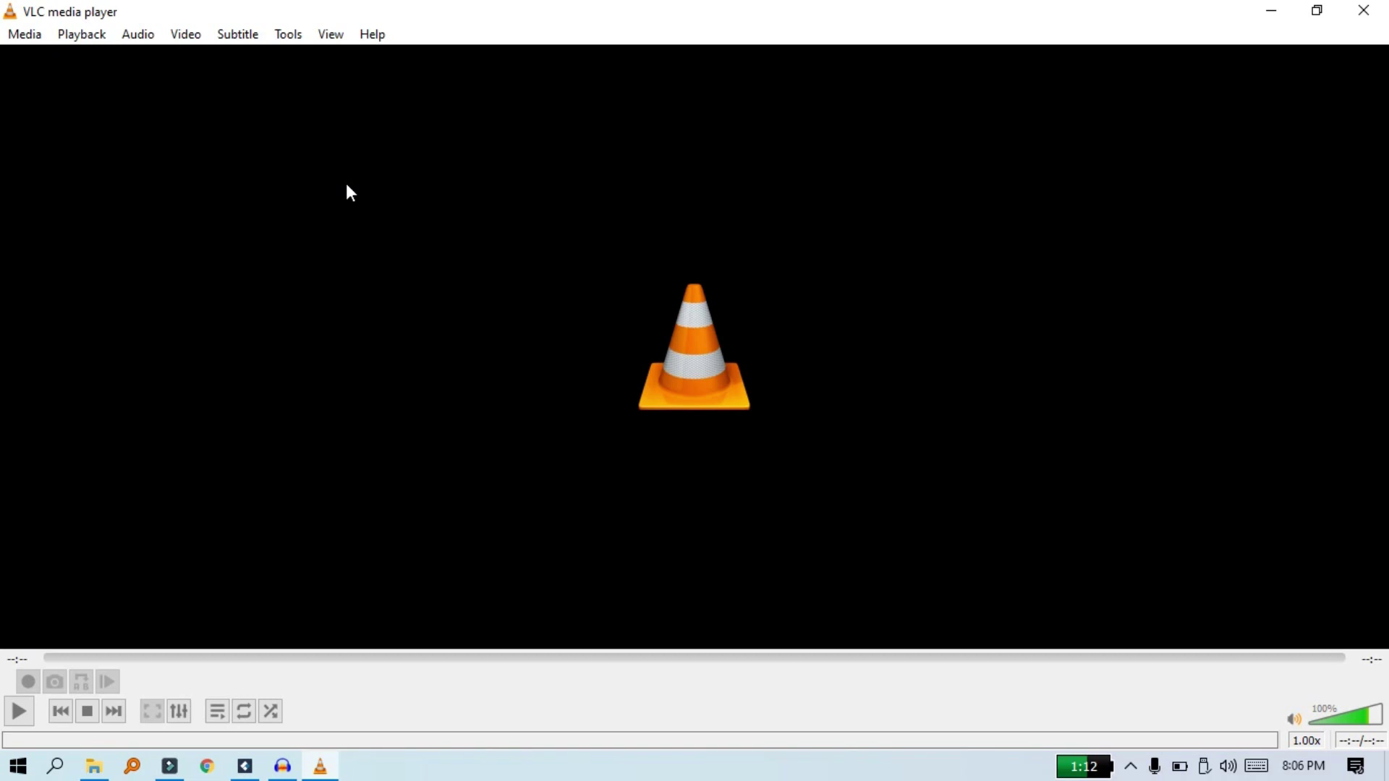
pyautogui.click(1363, 10)
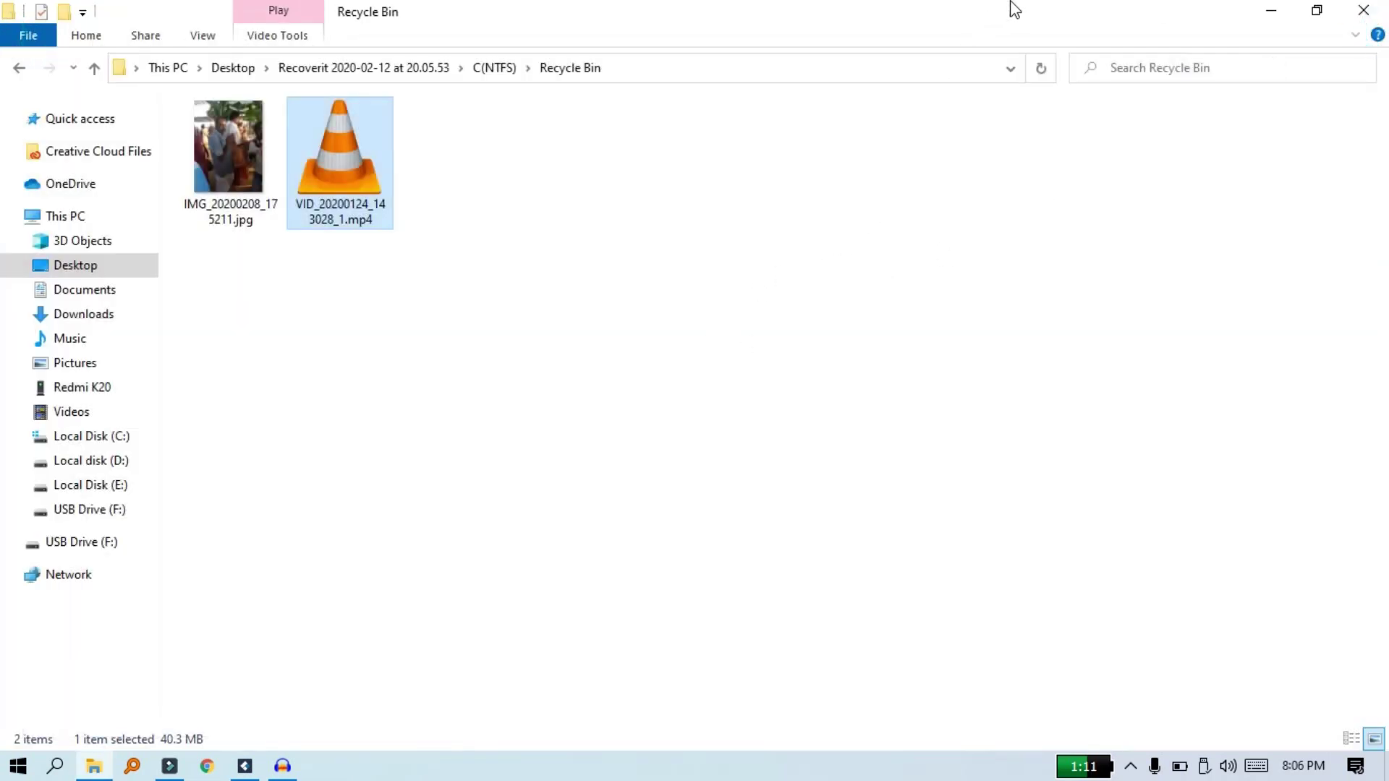
pyautogui.click(1363, 10)
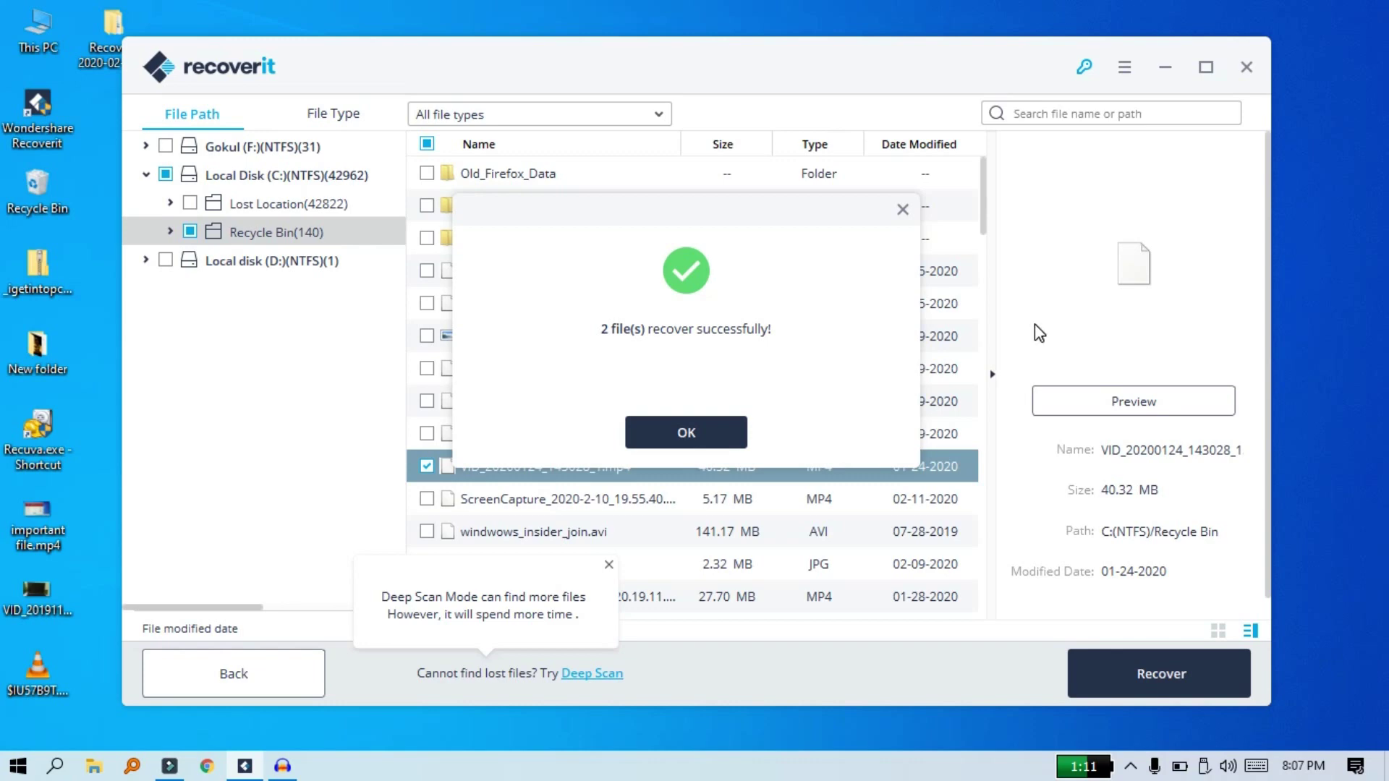
# - Dismiss the recovery message, clear all marked files, and mark only ScreenCapture_2020-1-24_19.33.28.mp4 for recovery
pyautogui.click(902, 209)
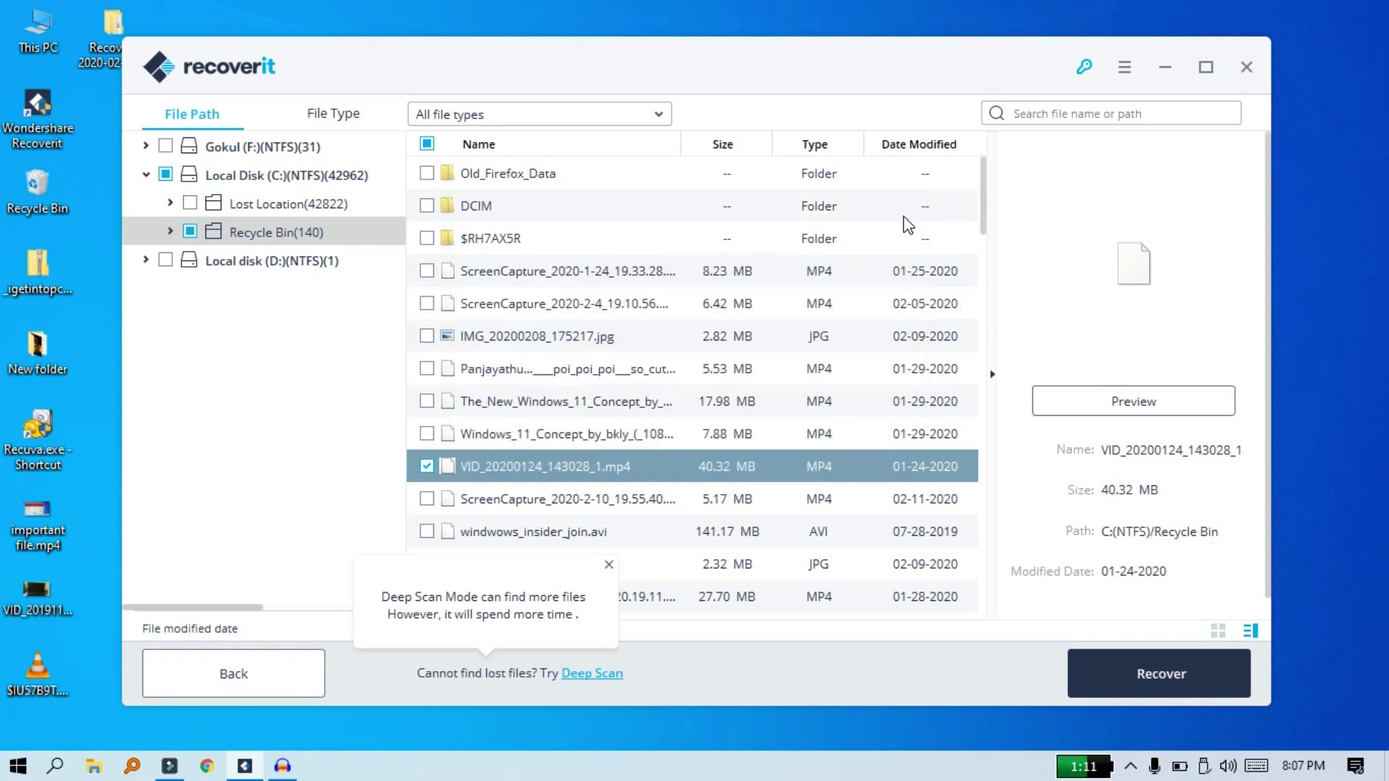
pyautogui.click(427, 144)
pyautogui.click(427, 143)
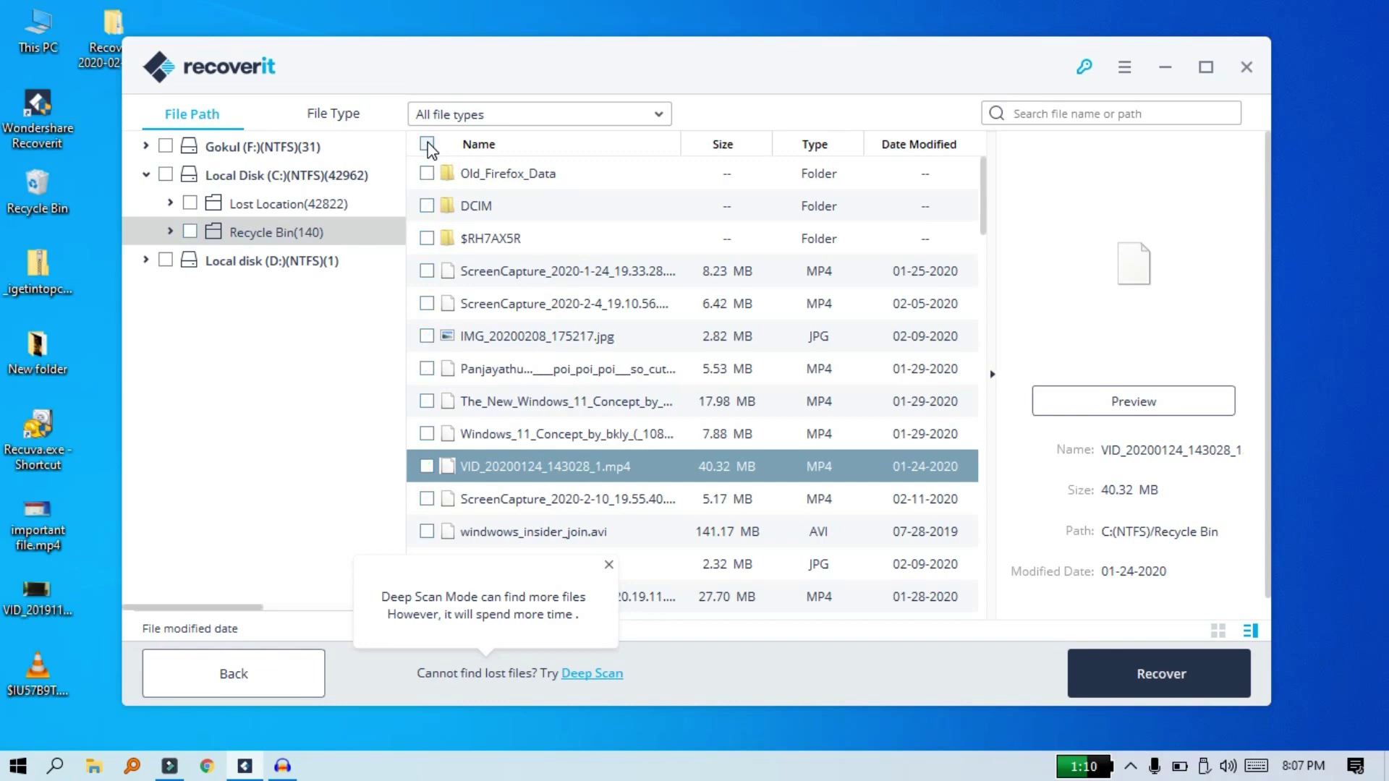
pyautogui.click(426, 272)
# - Recover the marked screen capture video to the user account's Desktop folder on drive C, accepting the source partition
pyautogui.click(1161, 688)
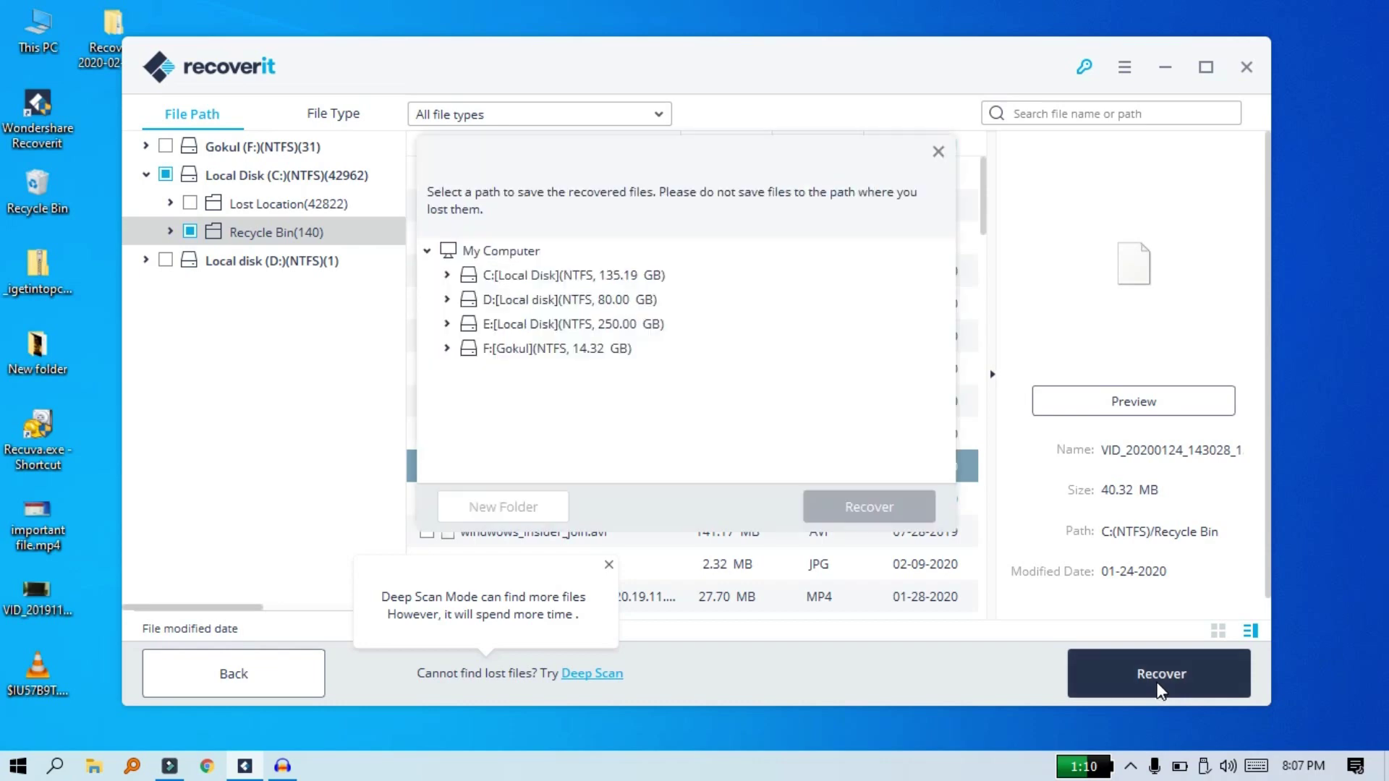
pyautogui.click(528, 284)
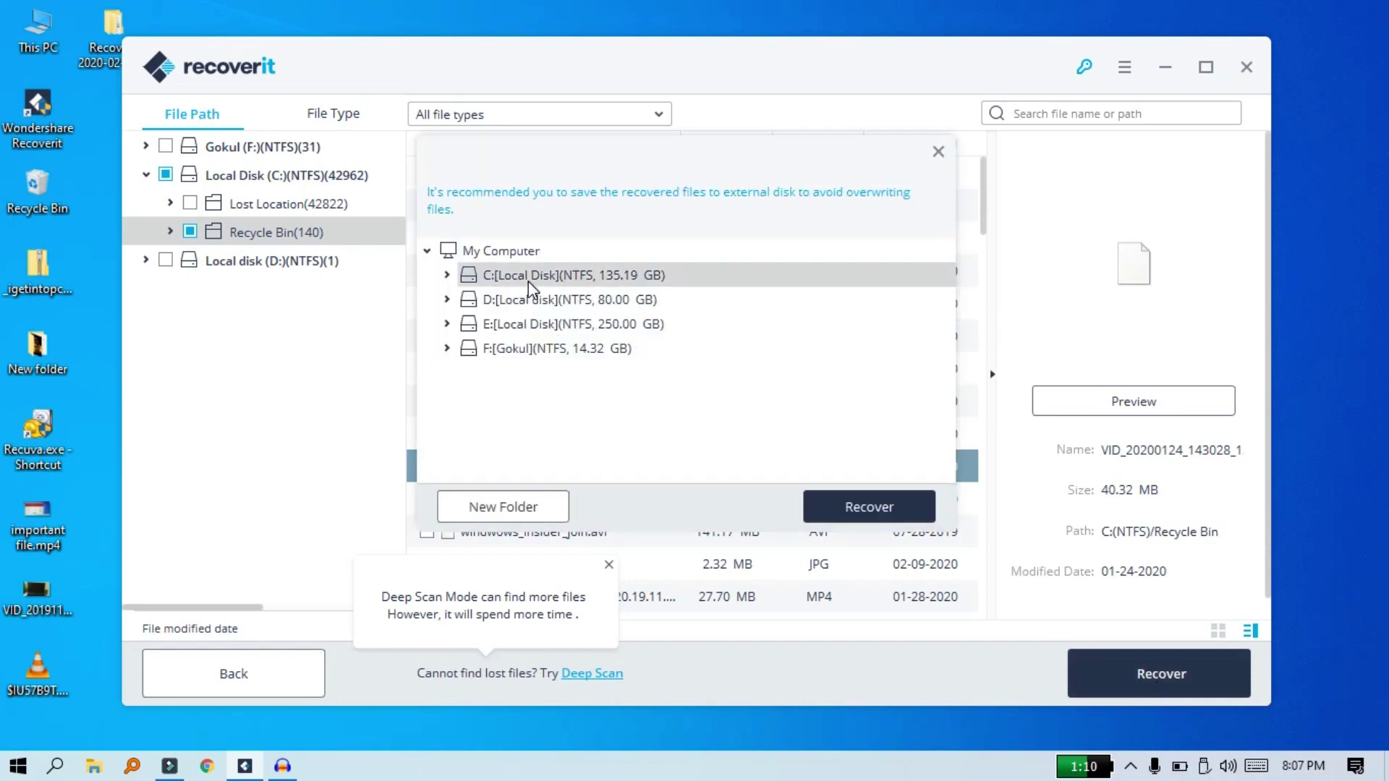
pyautogui.doubleClick(528, 281)
pyautogui.doubleClick(506, 470)
pyautogui.doubleClick(533, 276)
pyautogui.doubleClick(568, 425)
pyautogui.press('Return')
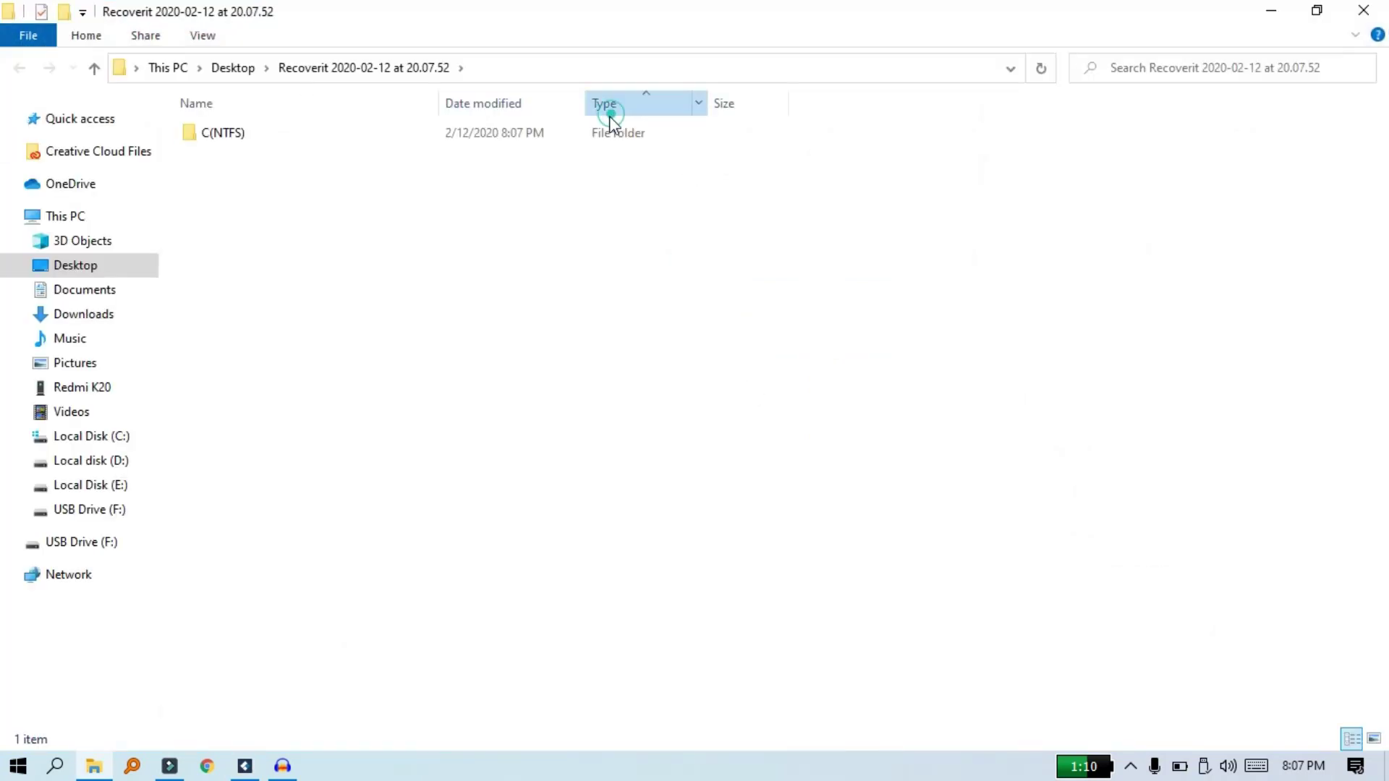
# - Open the newly recovered Recycle Bin folder, play ScreenCapture_2020-1-24_19.33.28.mp4, skip through it to check the video, and close the player
pyautogui.doubleClick(568, 134)
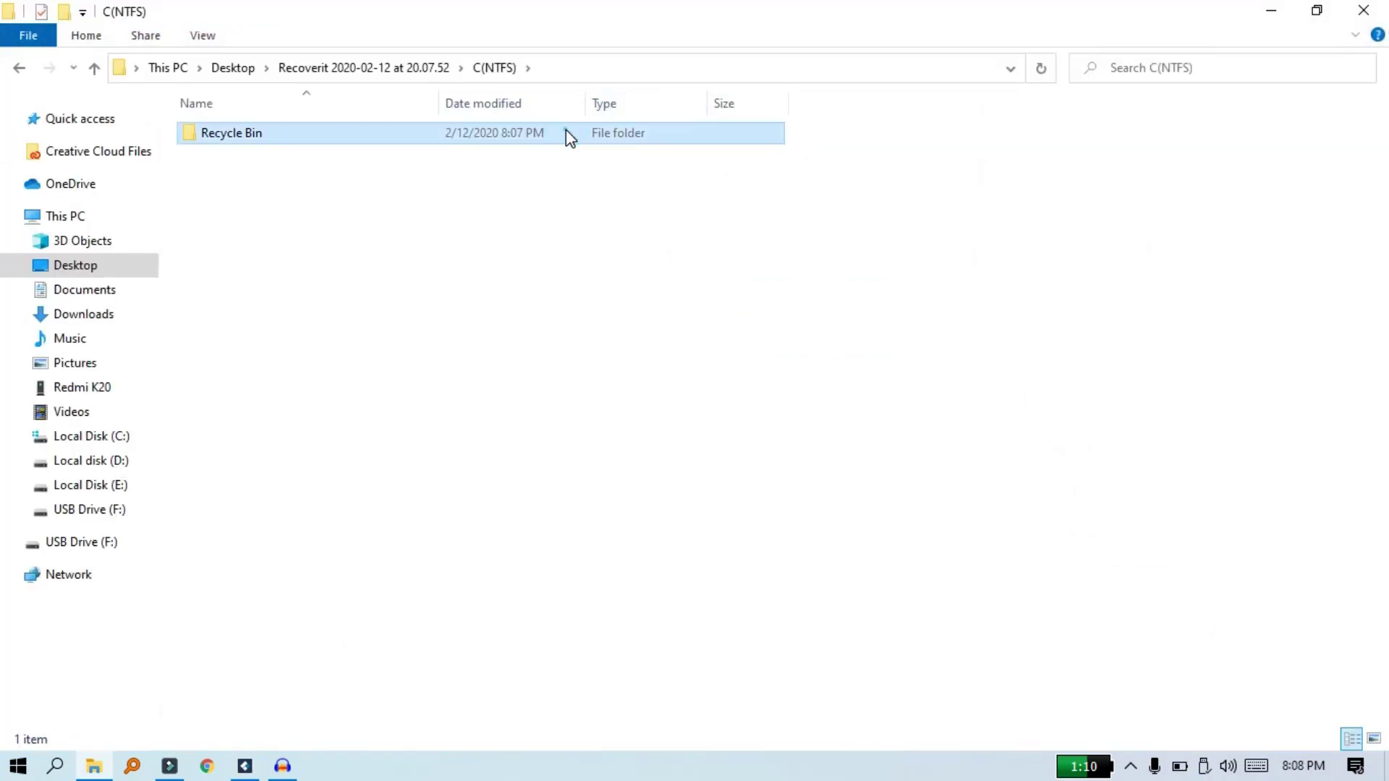
pyautogui.doubleClick(567, 134)
pyautogui.doubleClick(262, 214)
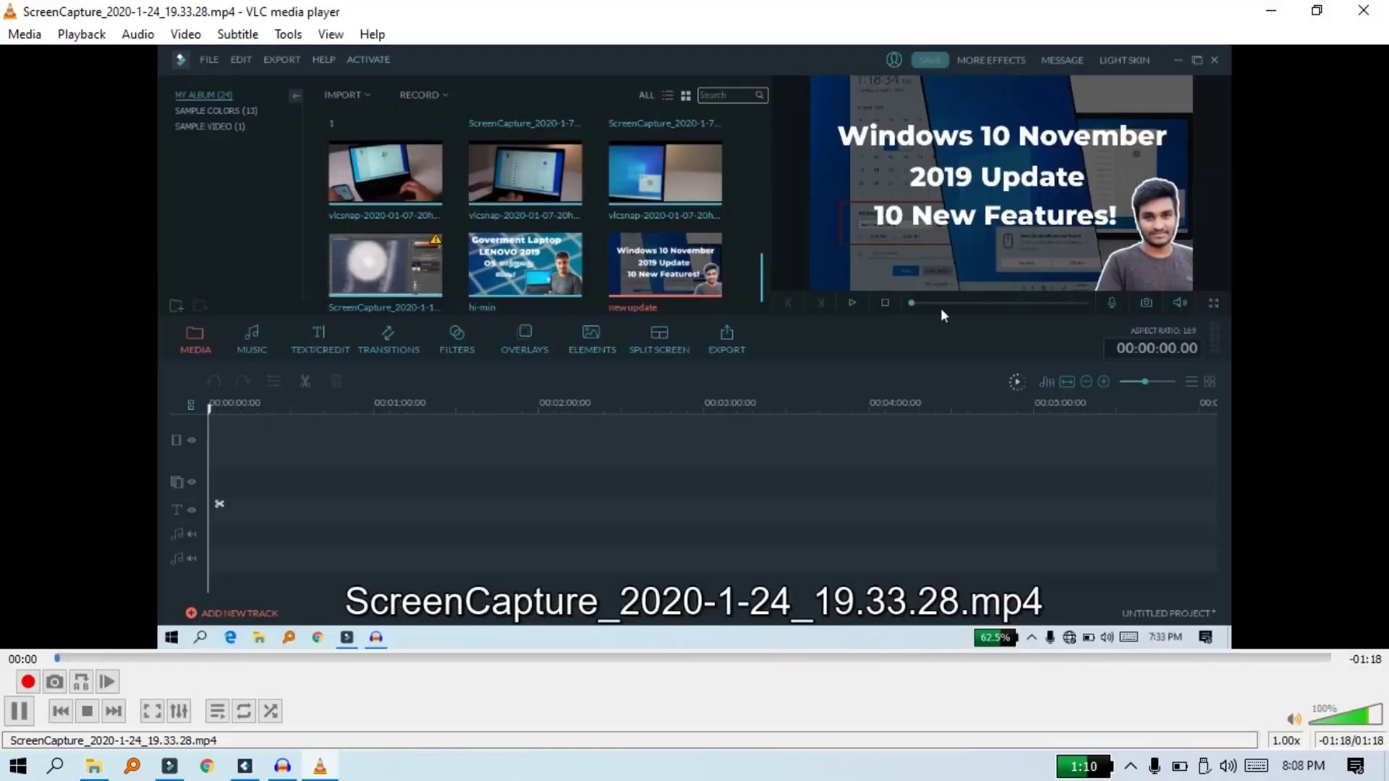
pyautogui.click(464, 657)
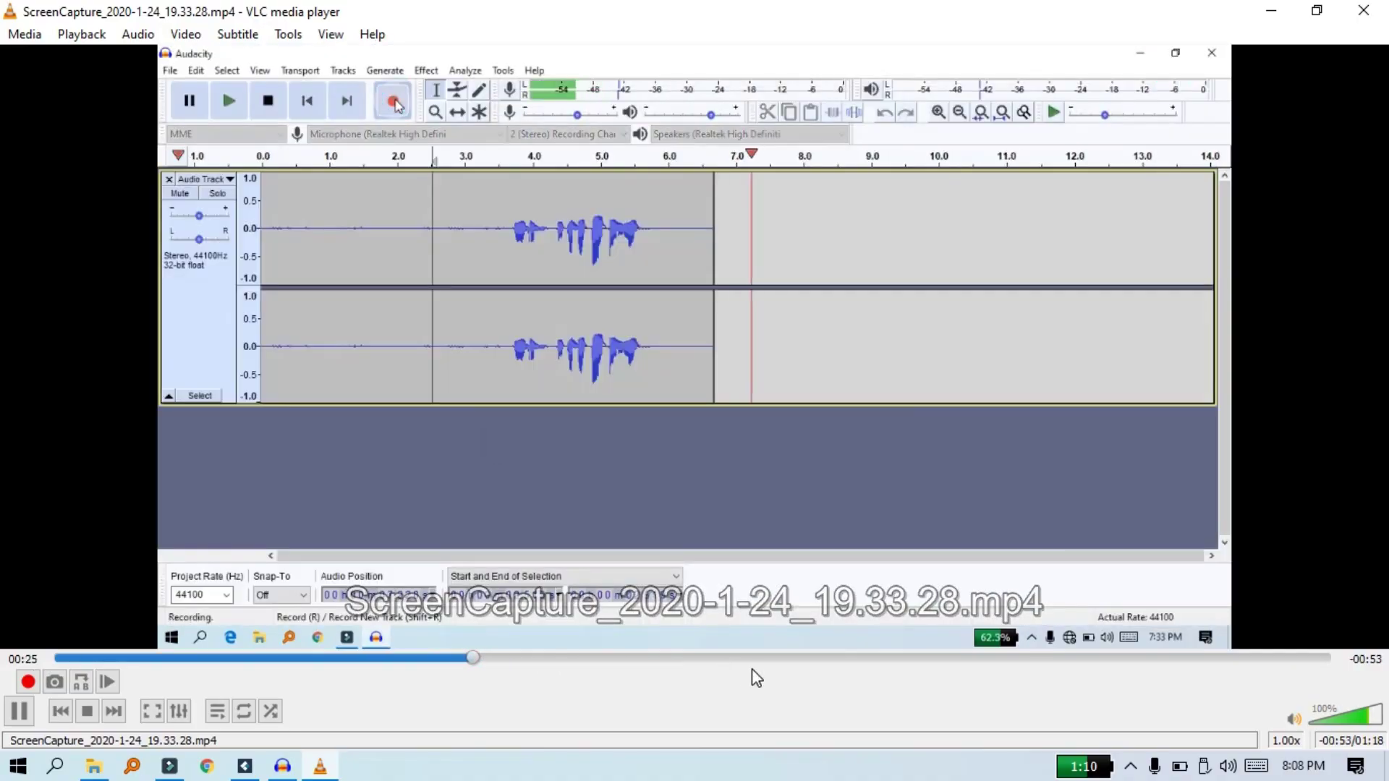
pyautogui.moveTo(752, 668); pyautogui.dragTo(959, 660)
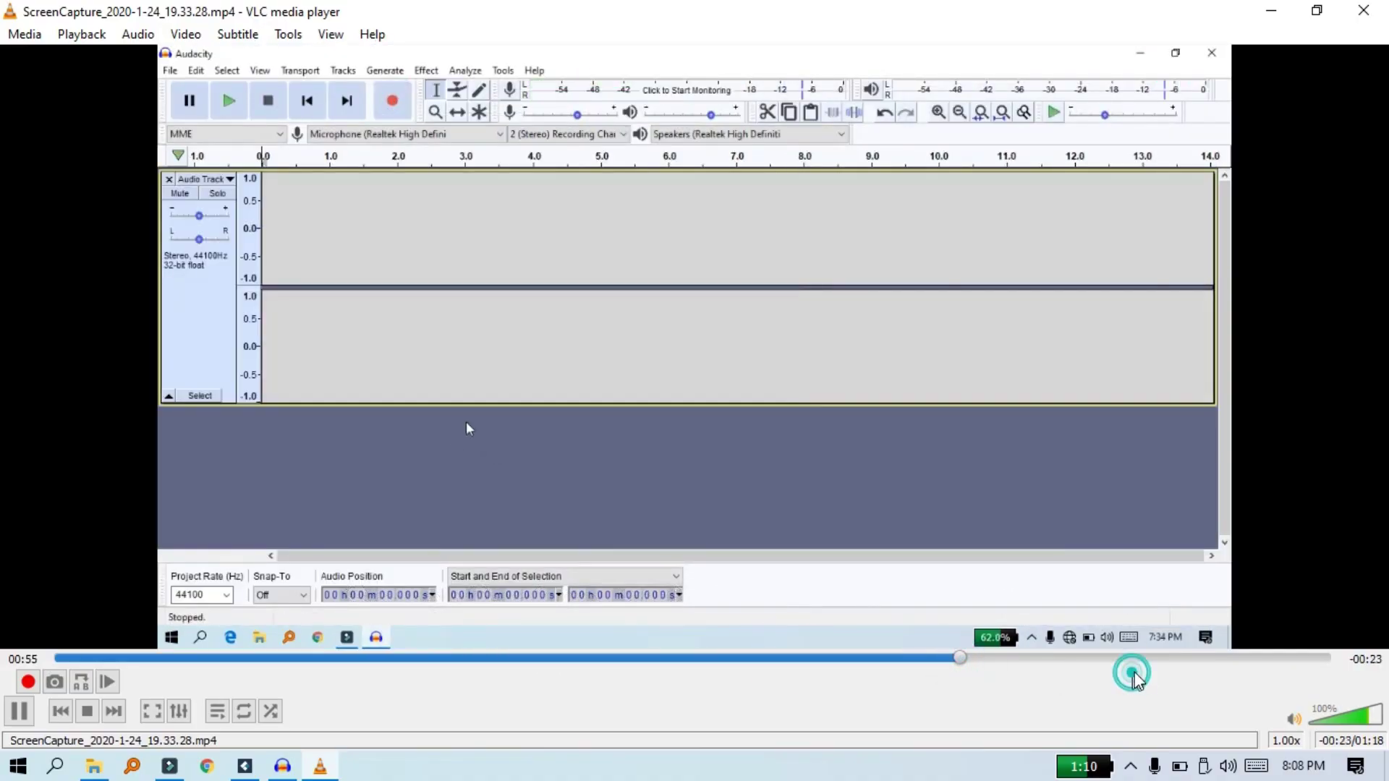
pyautogui.click(1364, 10)
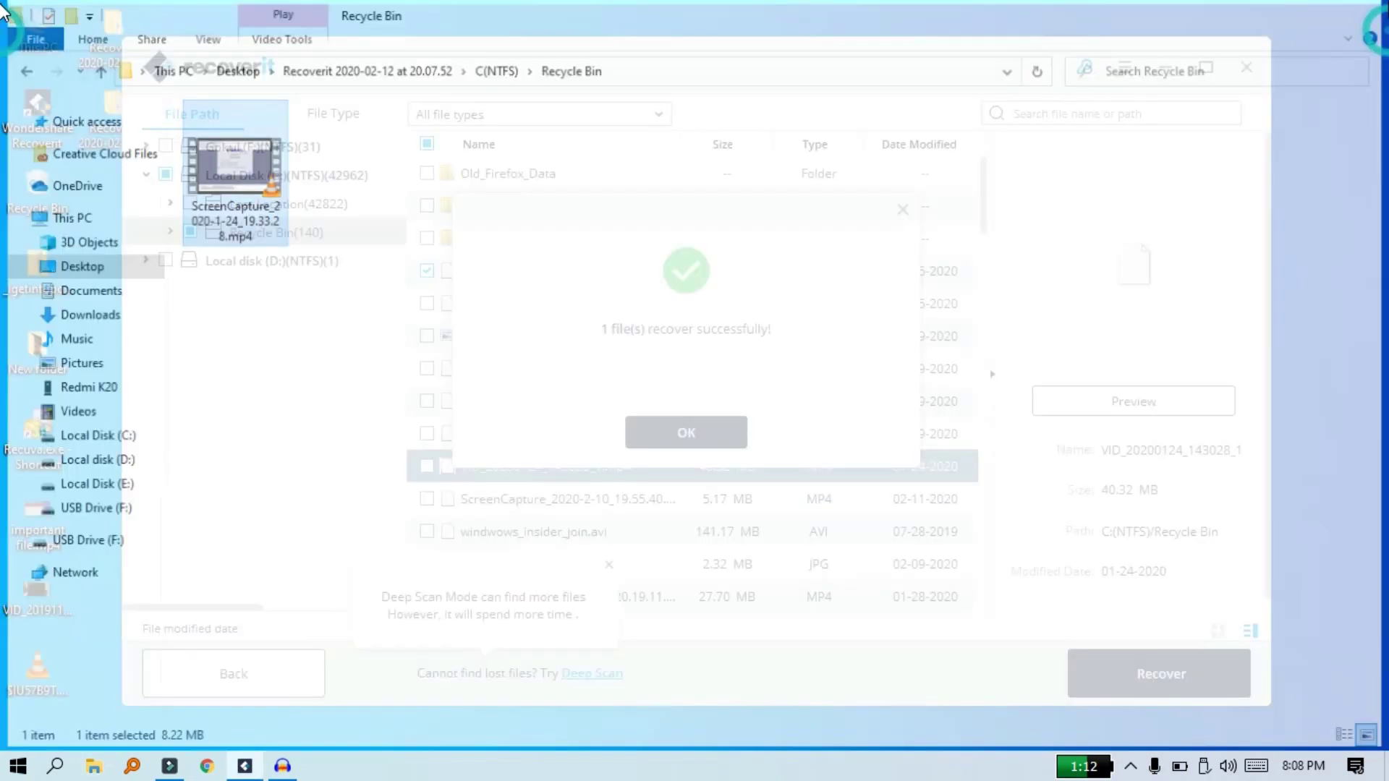